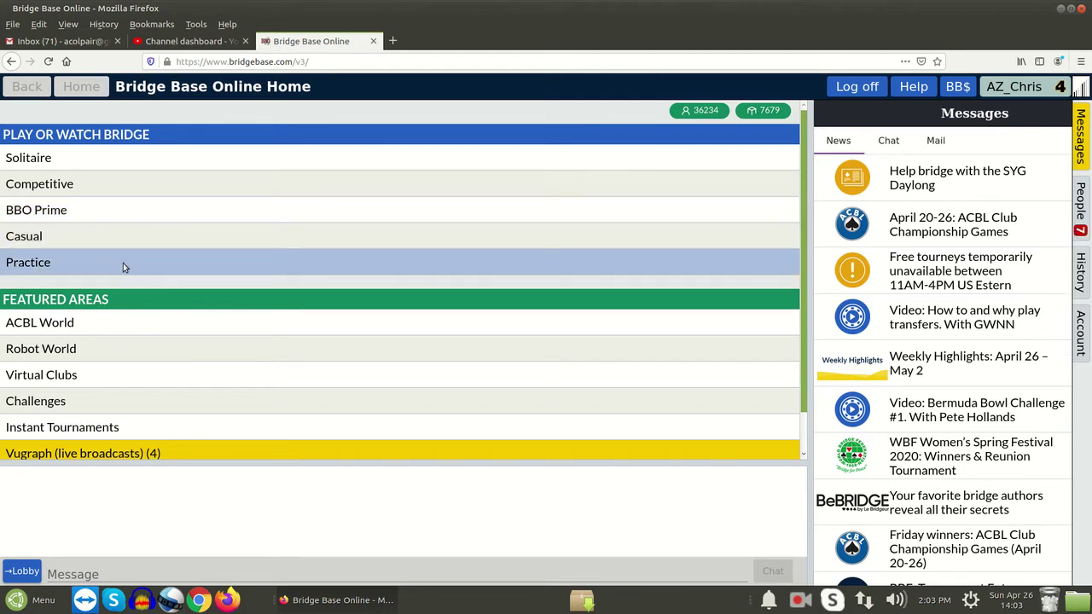
Go to Practice and begin setting up a new teaching table
click(123, 263)
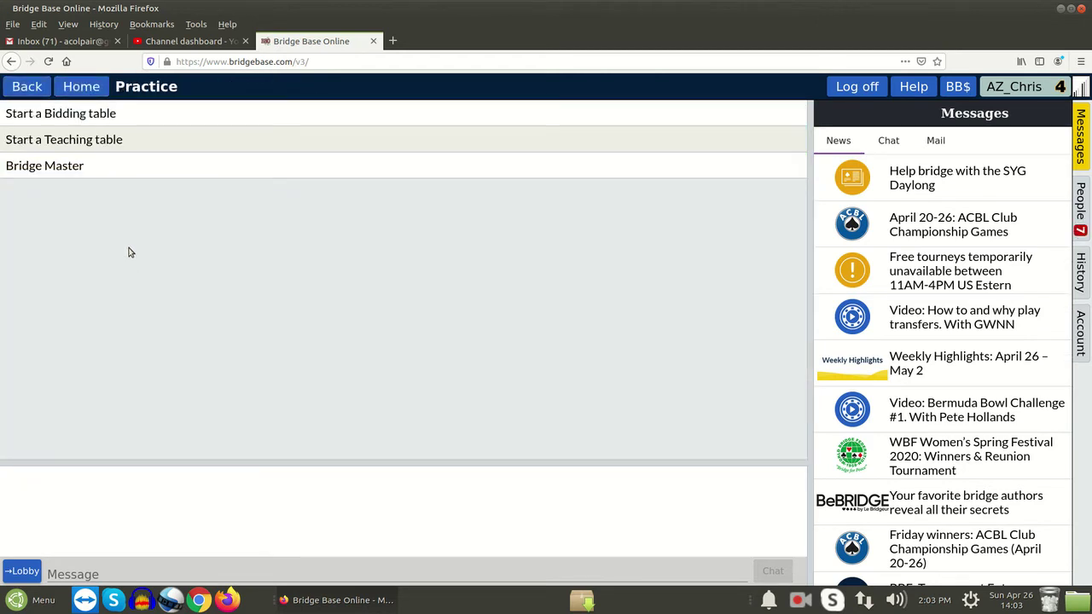
click(107, 138)
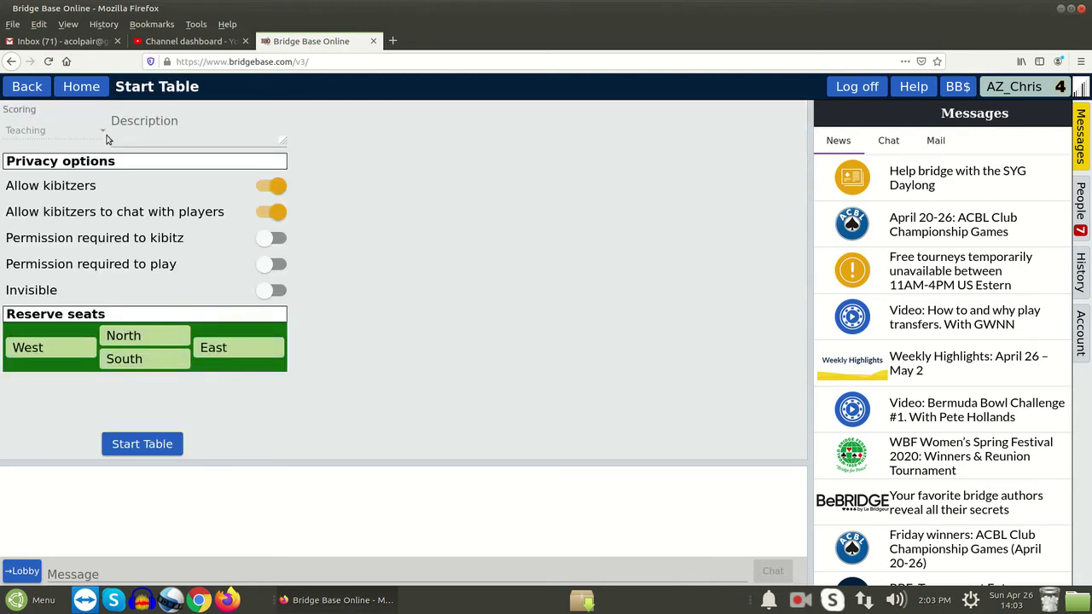
Start the table, return to its setup page, and turn on the Invisible toggle
click(122, 445)
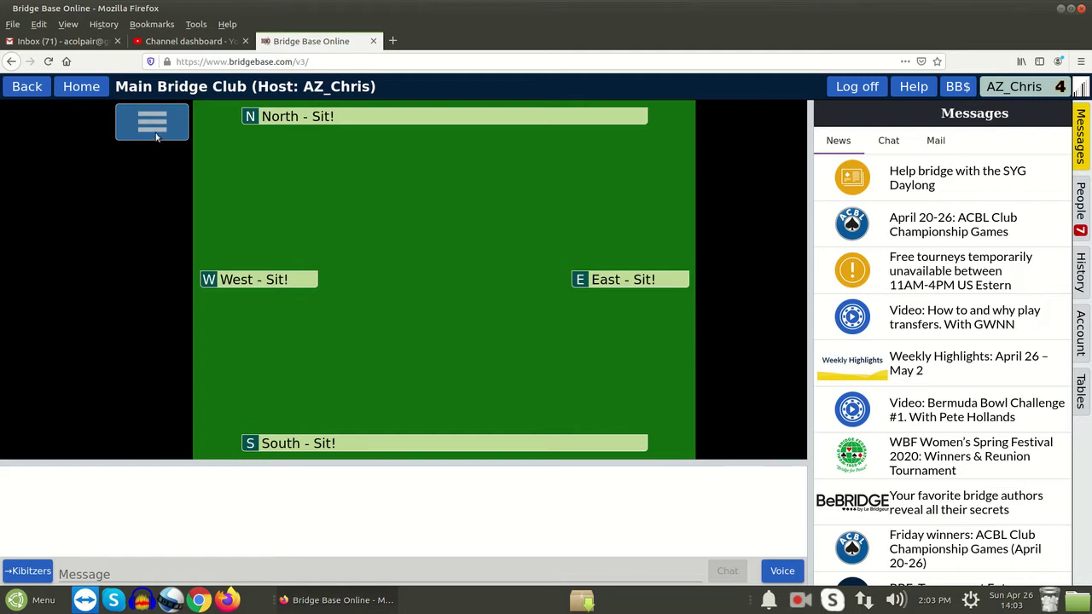
click(19, 88)
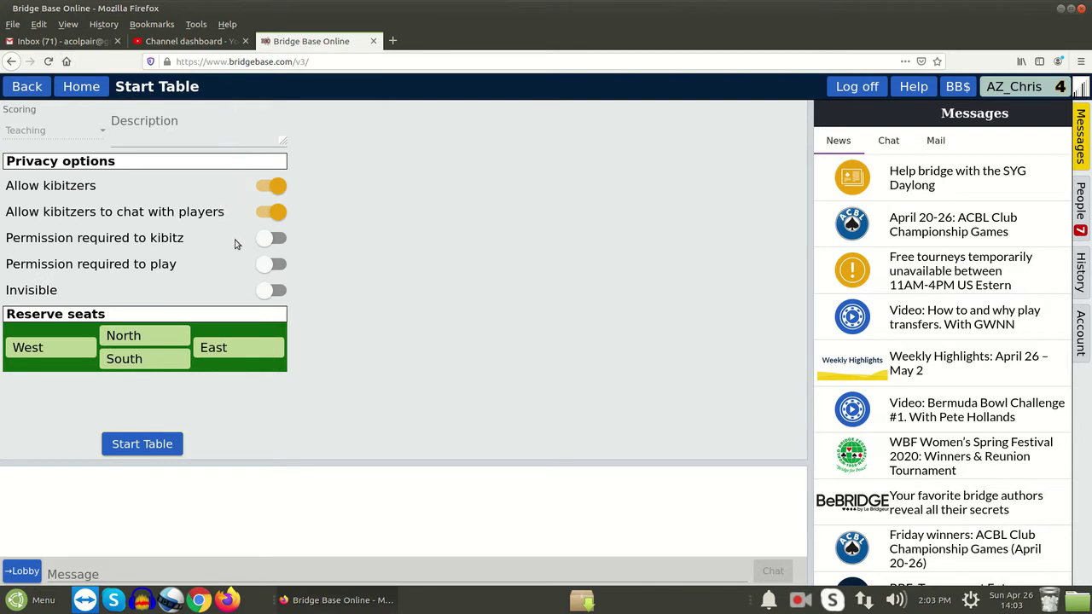
click(274, 295)
Start the invisible table and add Constraint Set 1 and Constraint Set 2 under Deal source
click(159, 442)
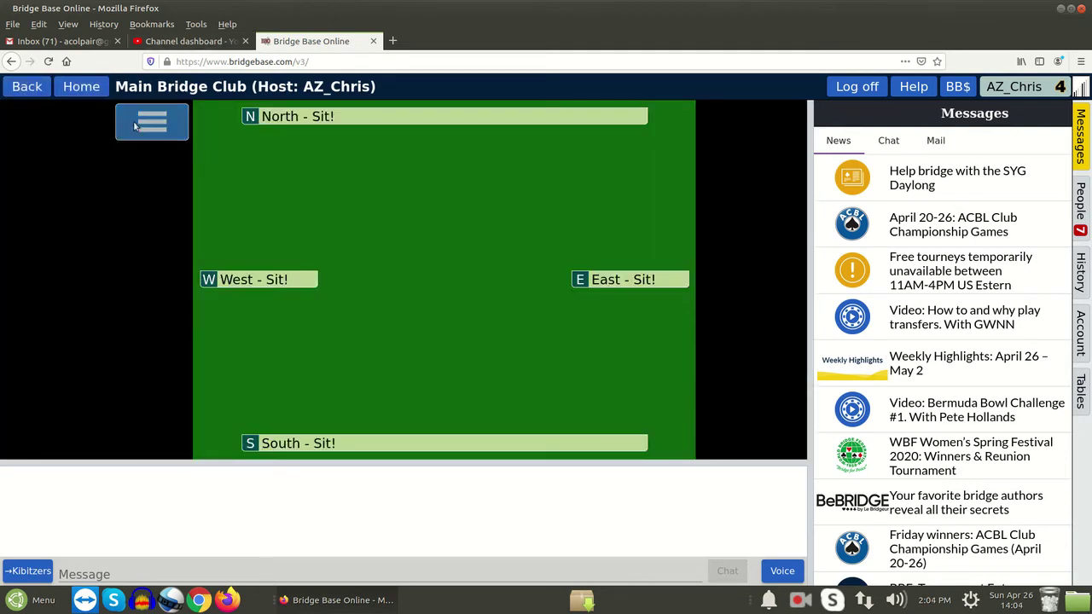
click(145, 126)
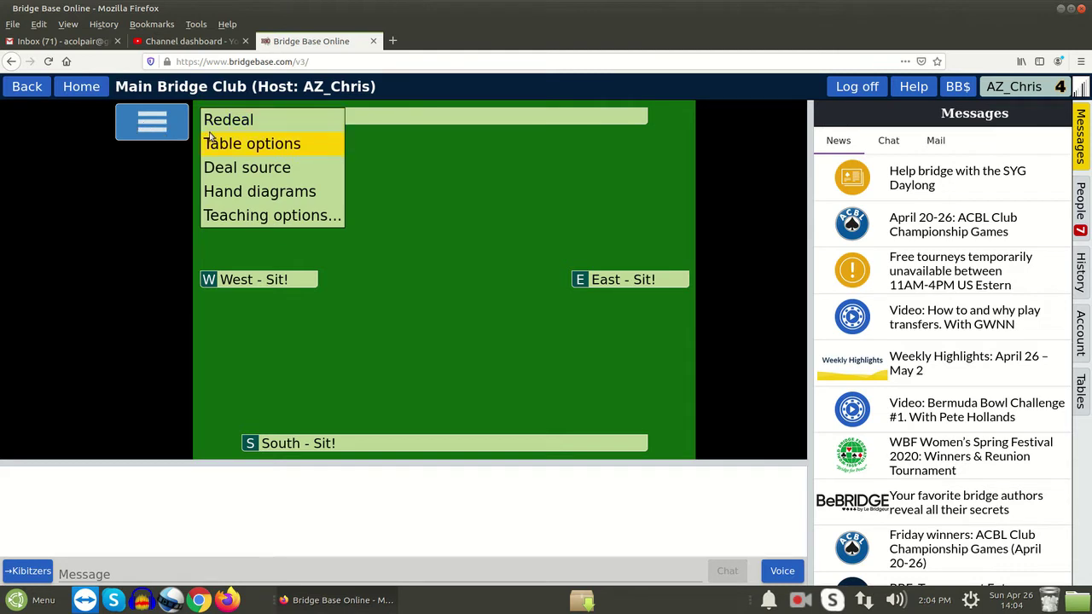
click(249, 175)
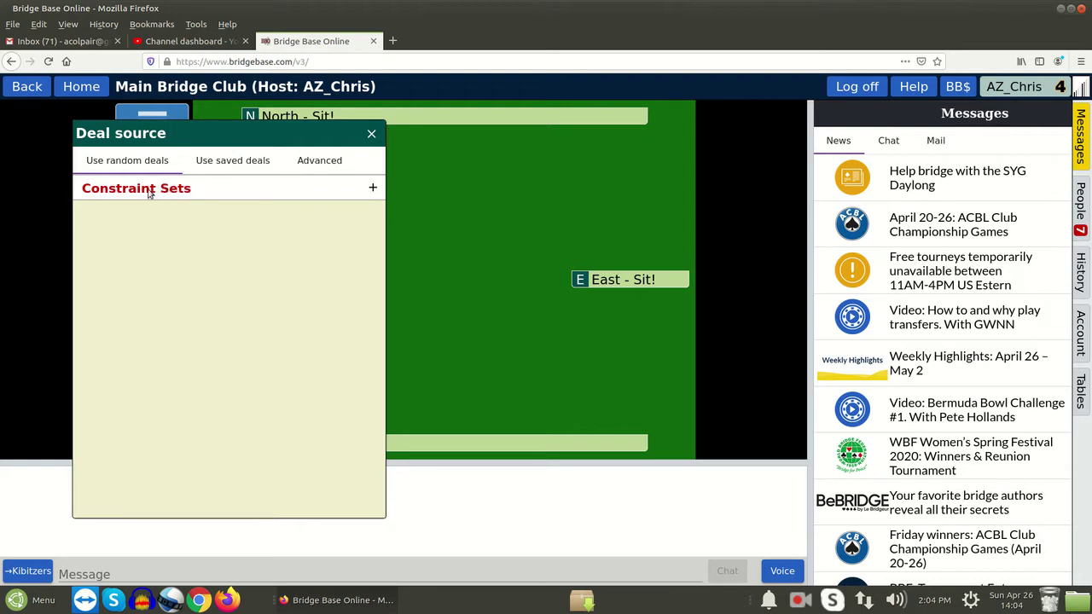
click(373, 190)
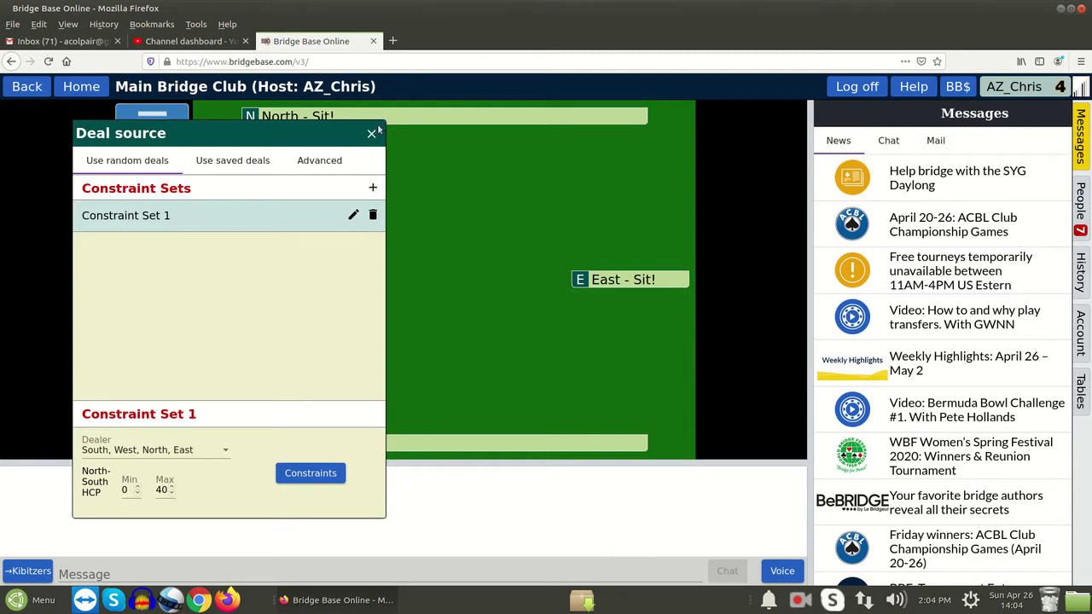
click(372, 188)
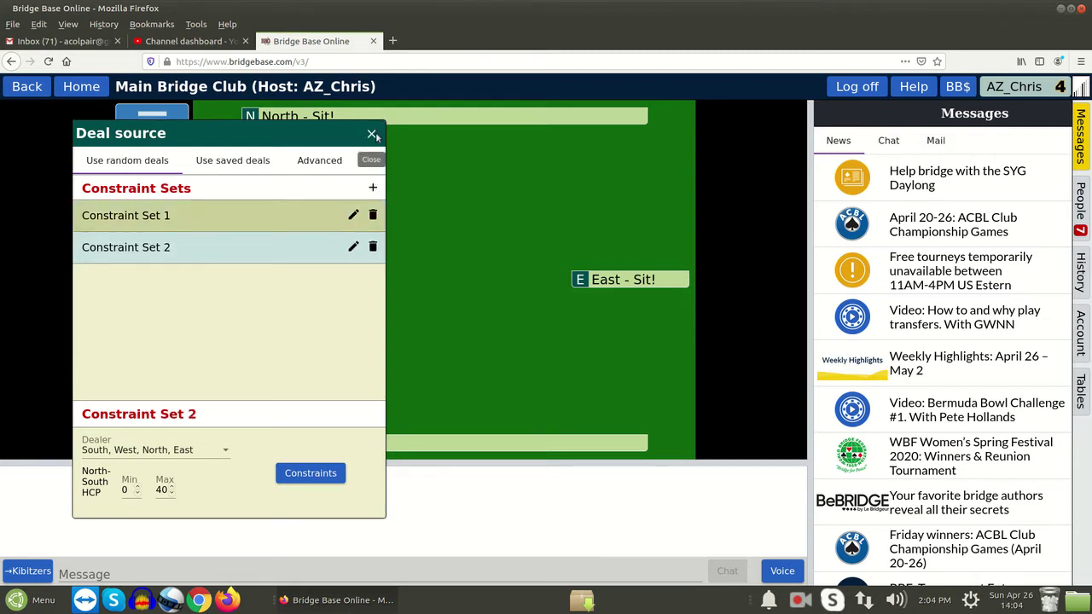
click(373, 135)
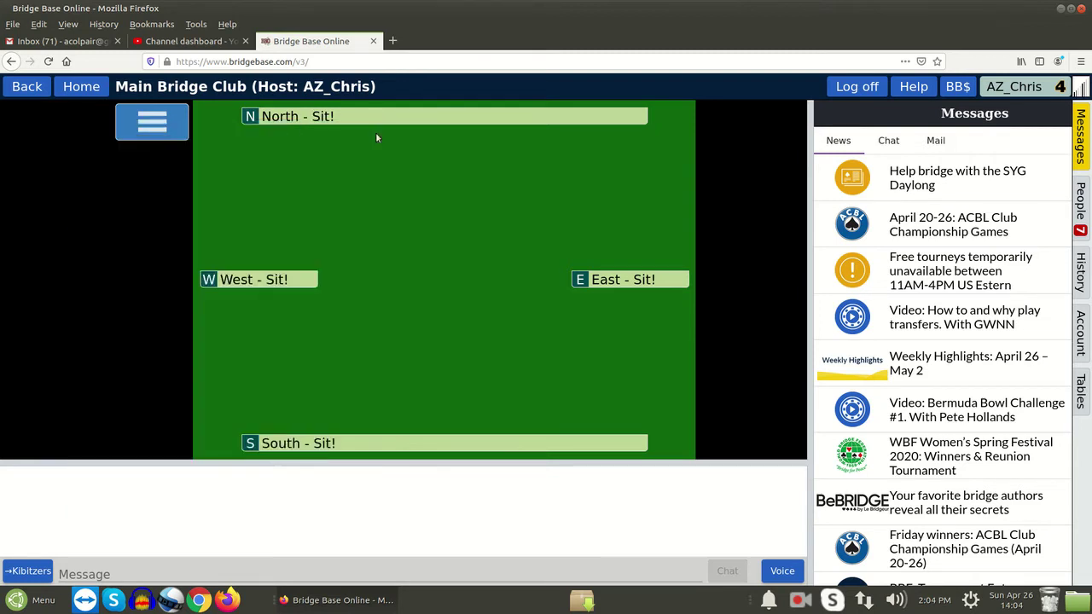
Switch the table's deal source to saved deals from the My favorite hands folder
click(155, 117)
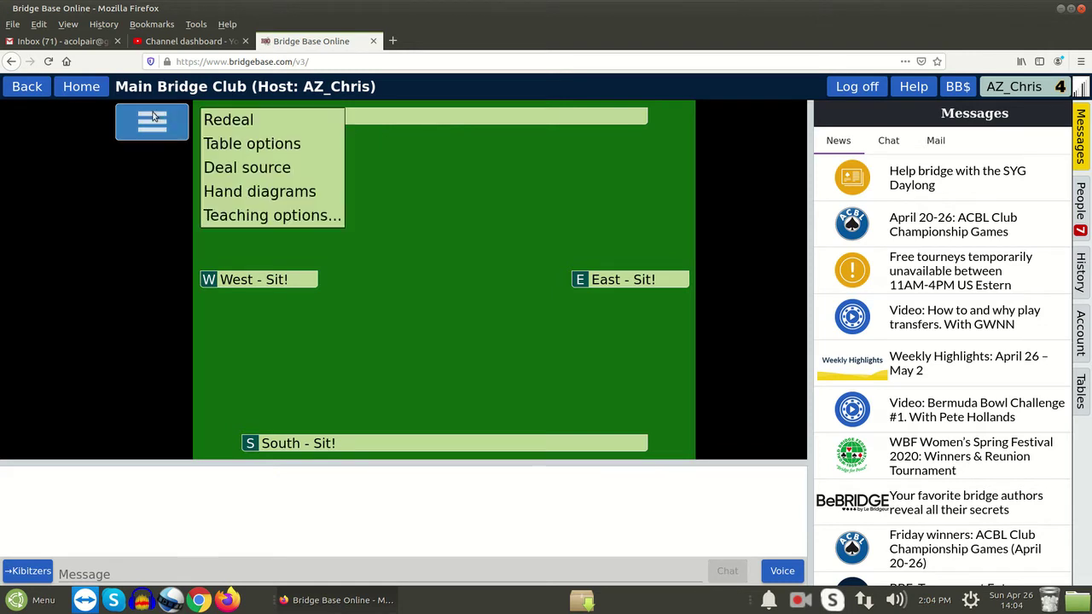
click(233, 168)
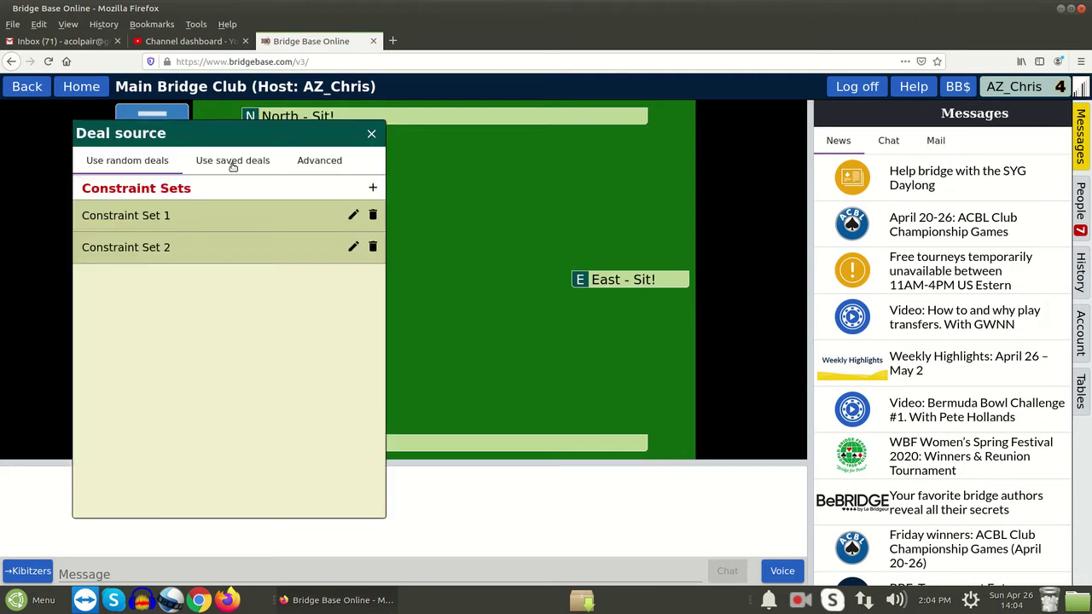
click(233, 168)
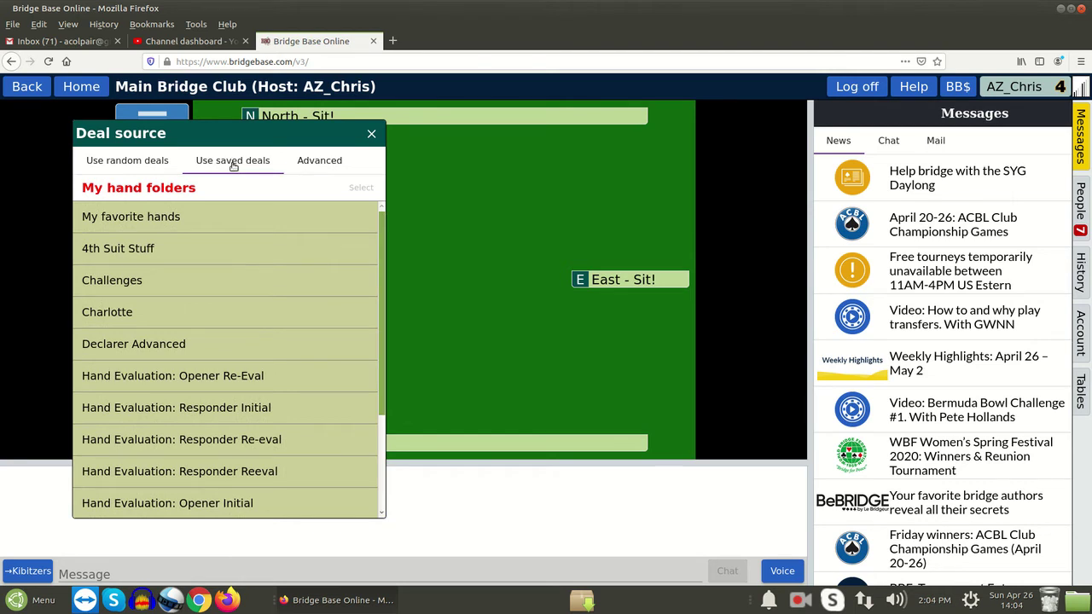
click(158, 222)
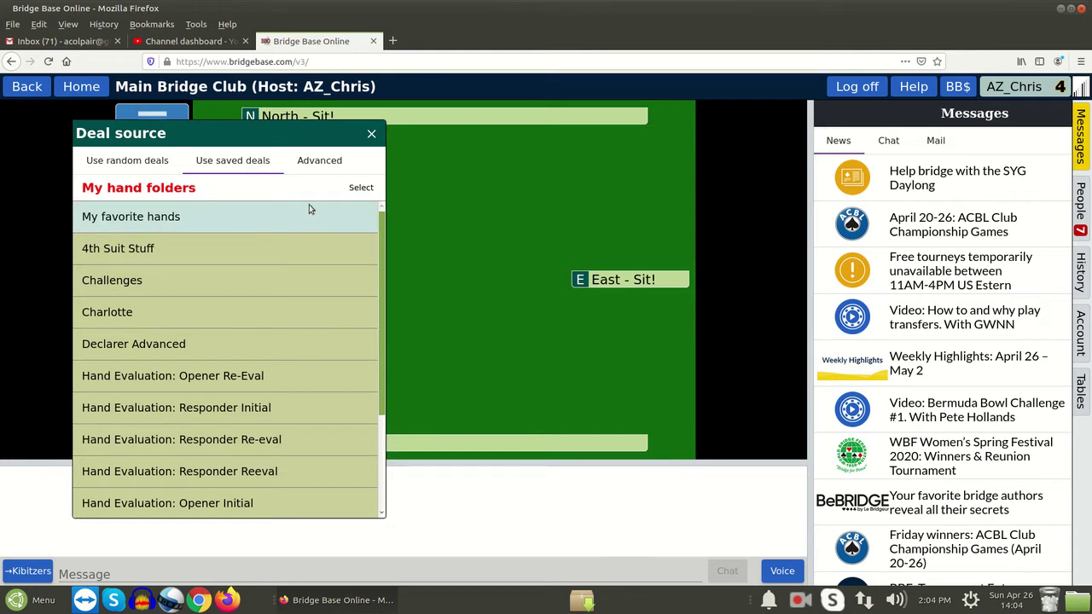
click(358, 190)
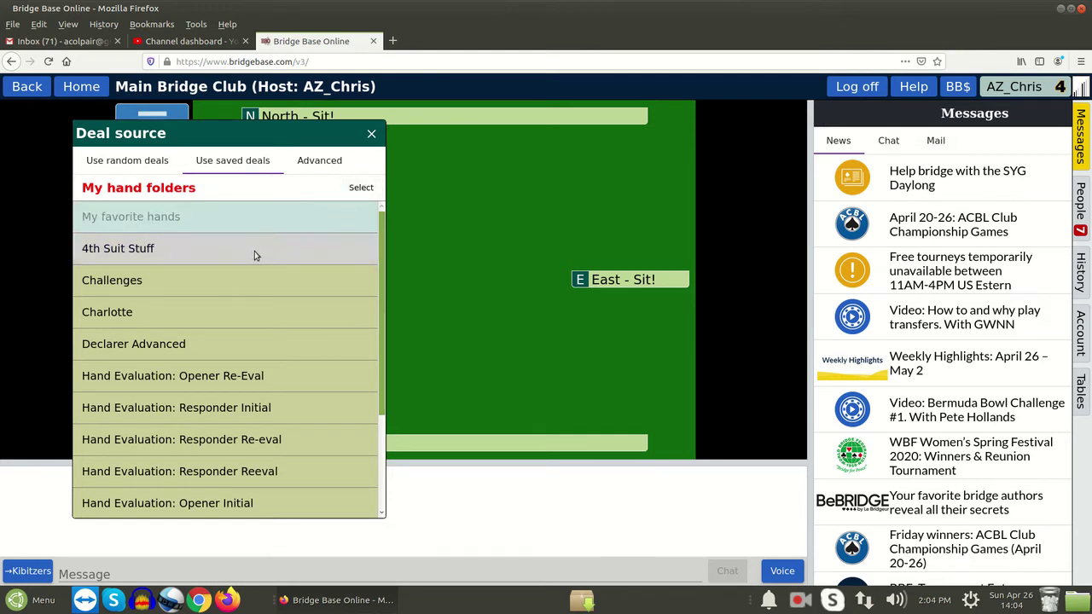
click(254, 250)
click(225, 286)
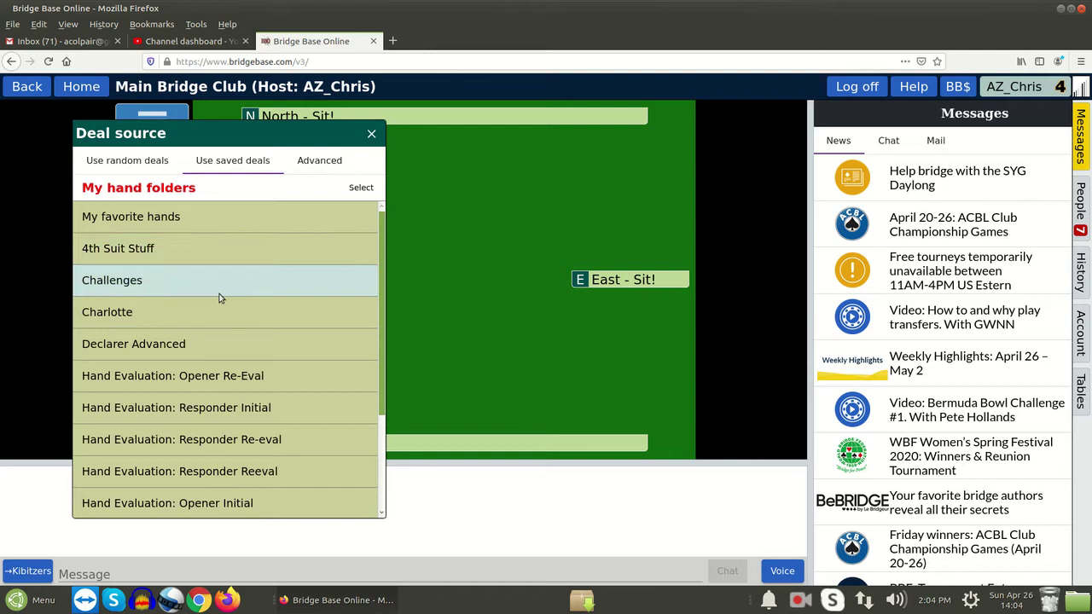
click(209, 317)
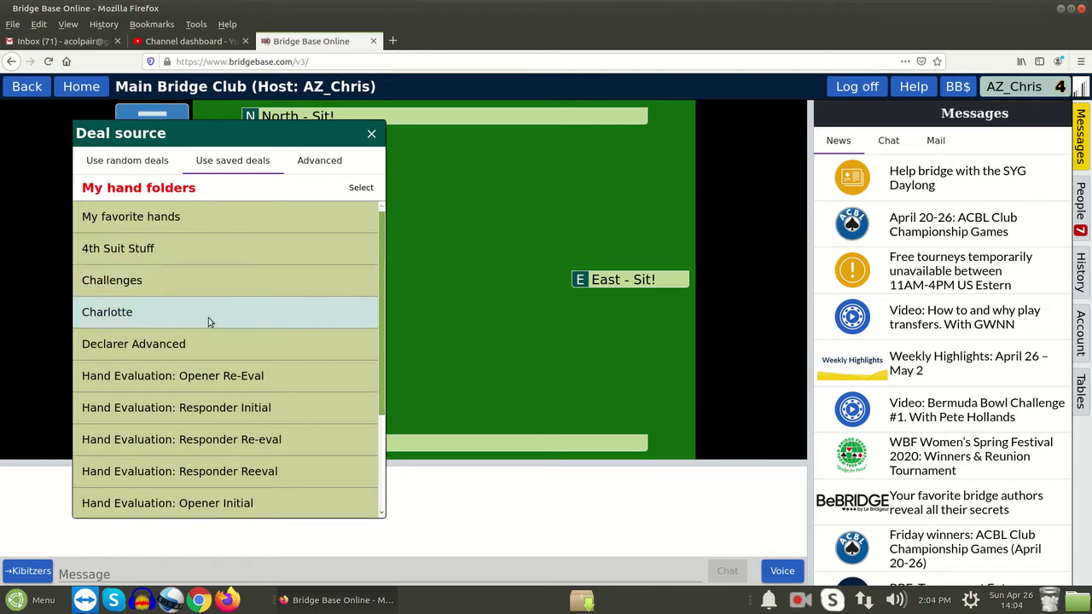
click(372, 135)
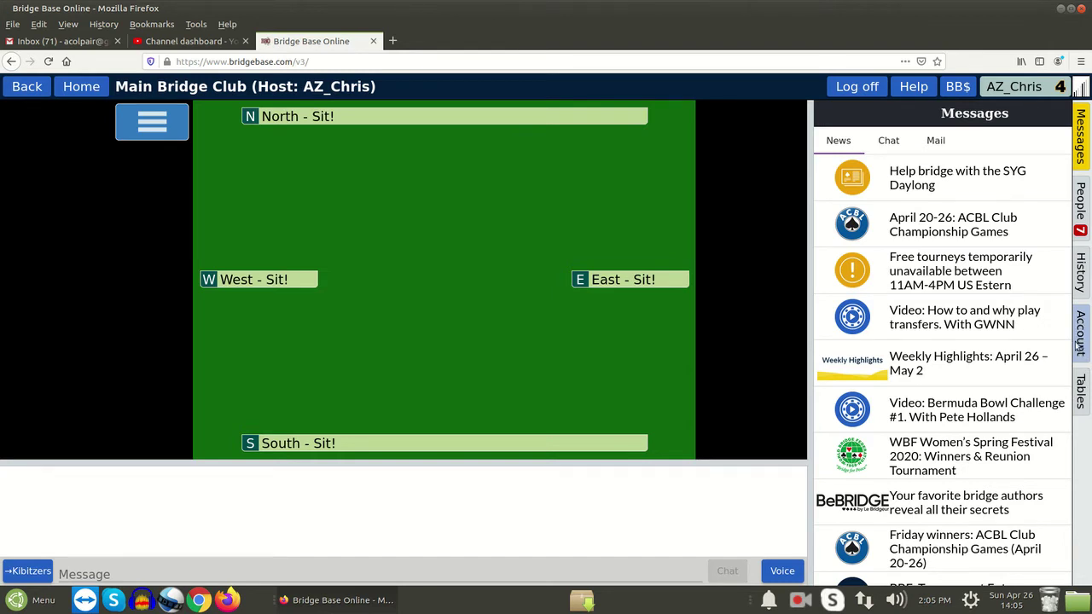
Open the Account panel's Deal archive tab listing folders like My favorite hands and 4th Suit Stuff
click(1079, 346)
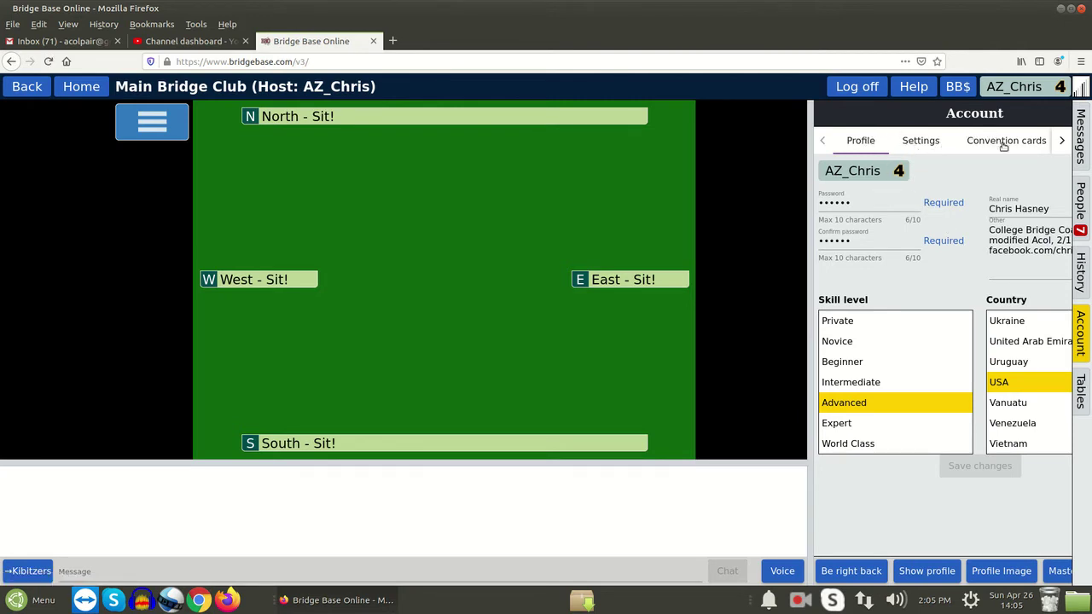
click(1062, 142)
click(1063, 142)
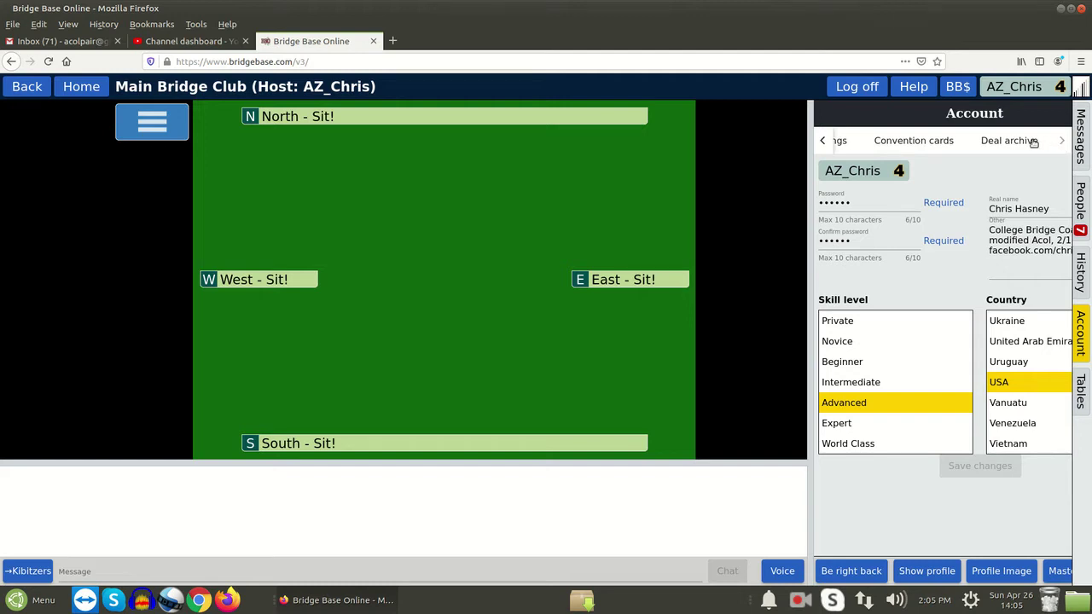
click(1034, 143)
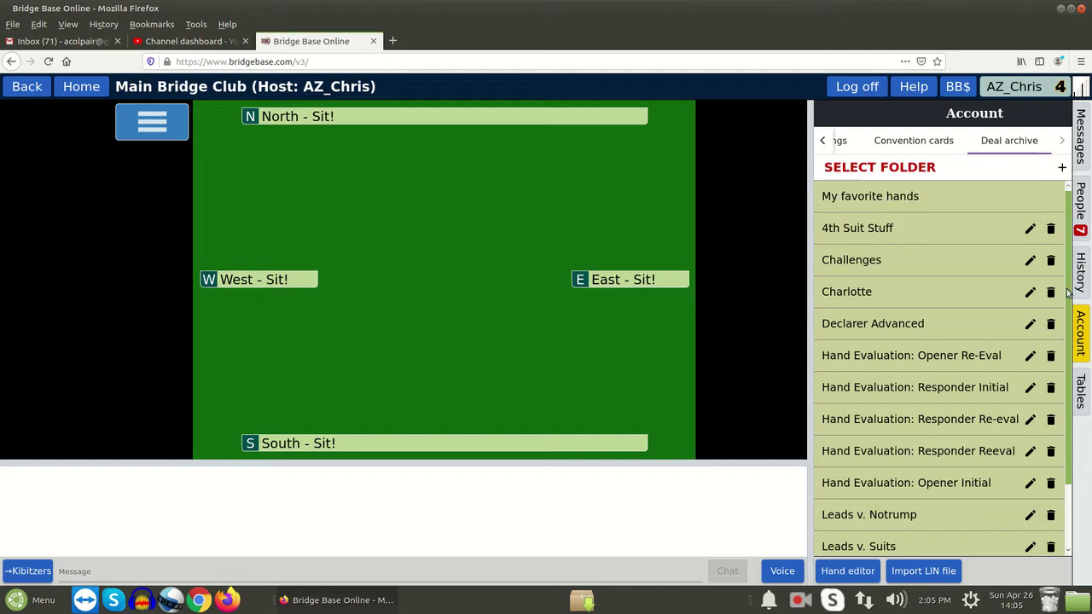
scroll(1057, 392, down, 2)
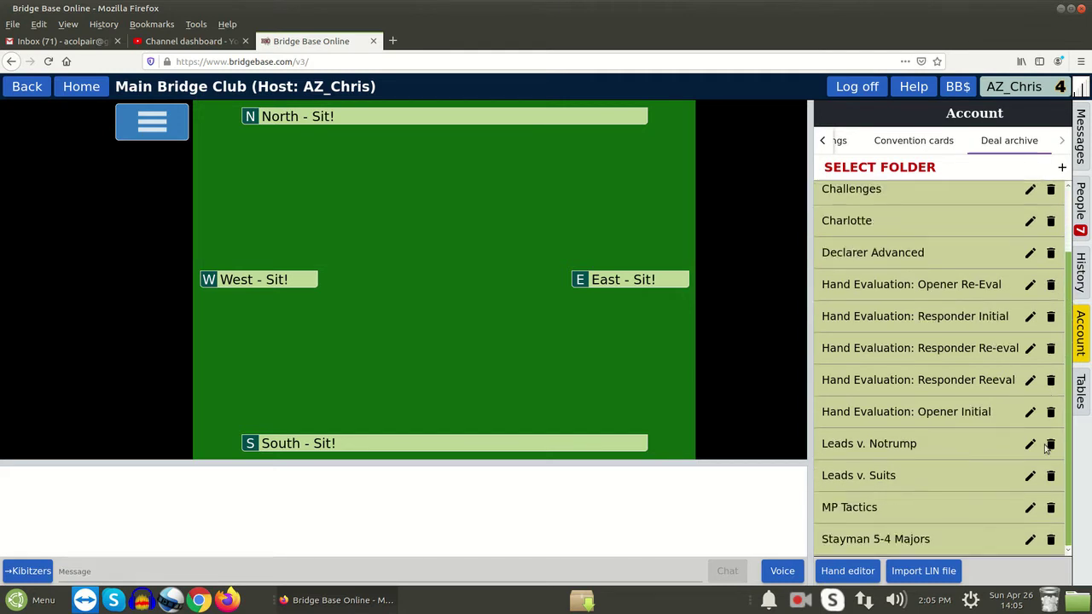
scroll(1051, 489, up, 2)
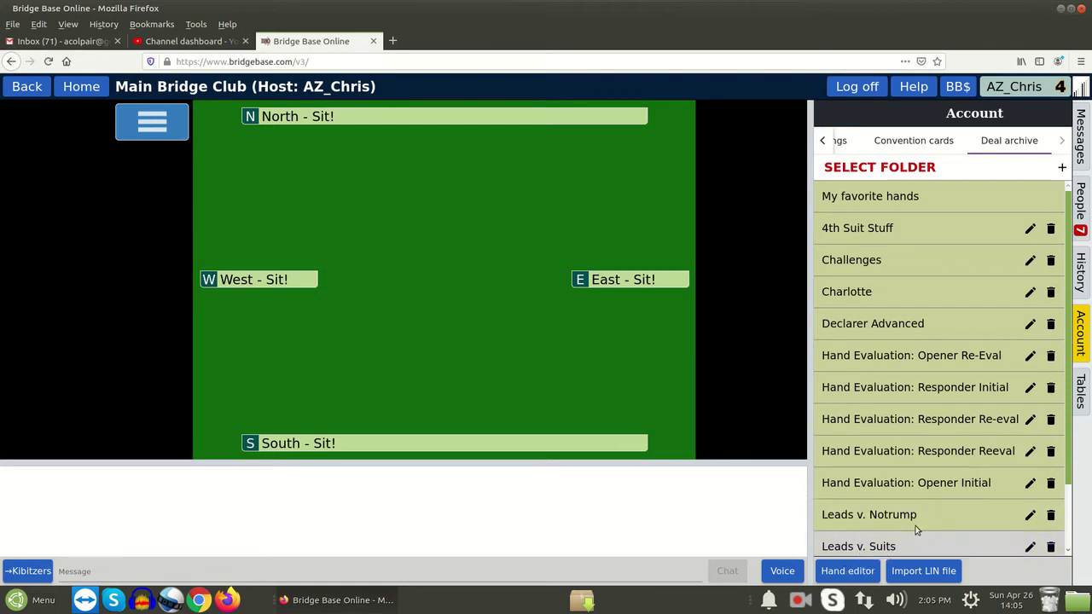
In the Hand editor, give South hearts Q-J-5 and spades Q-10-7-5
click(850, 570)
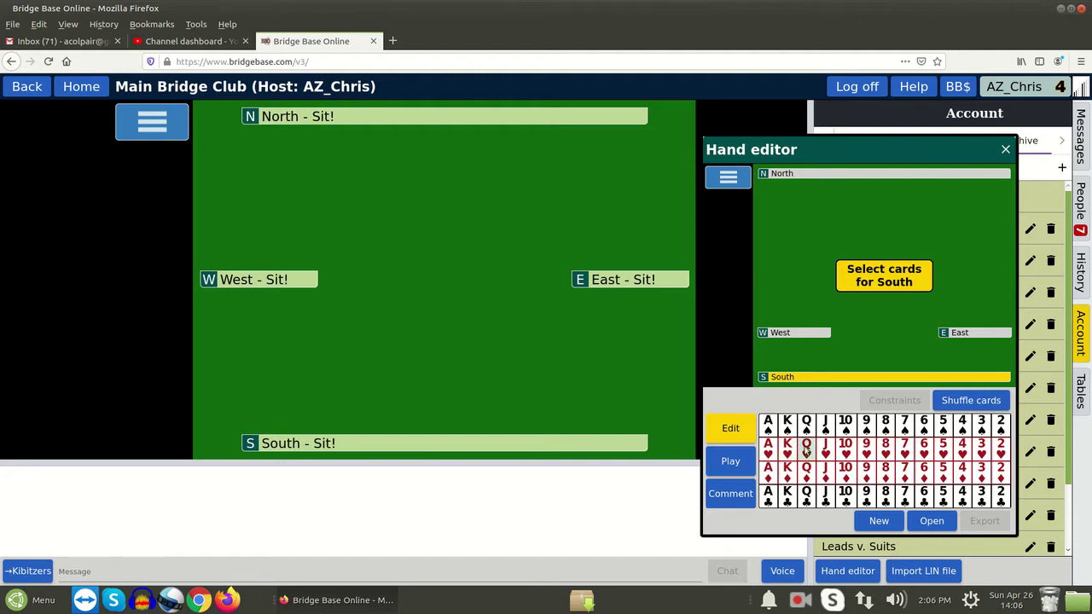
click(806, 449)
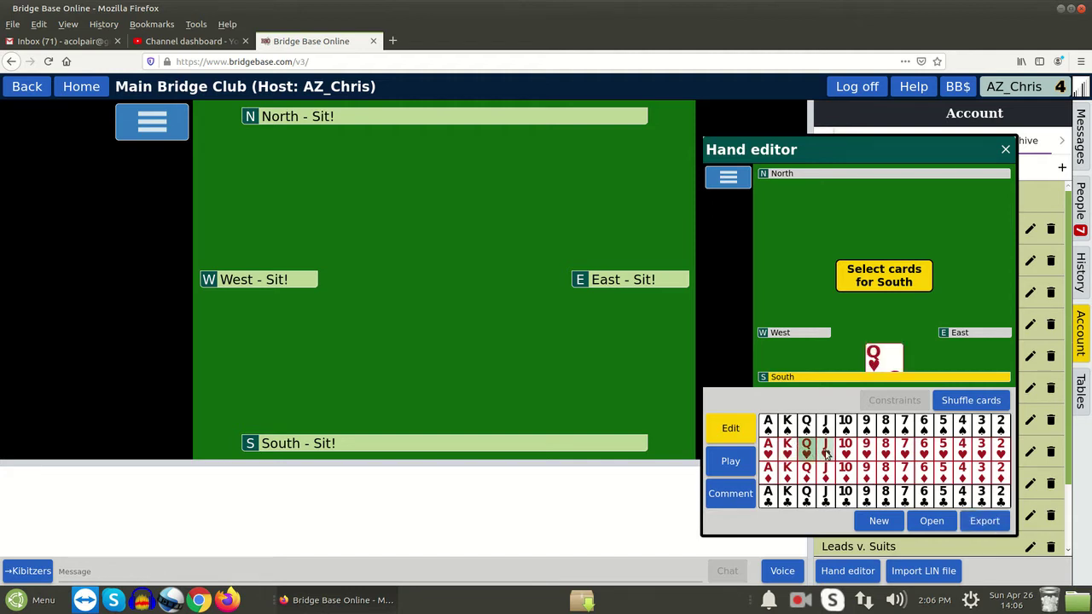
click(826, 452)
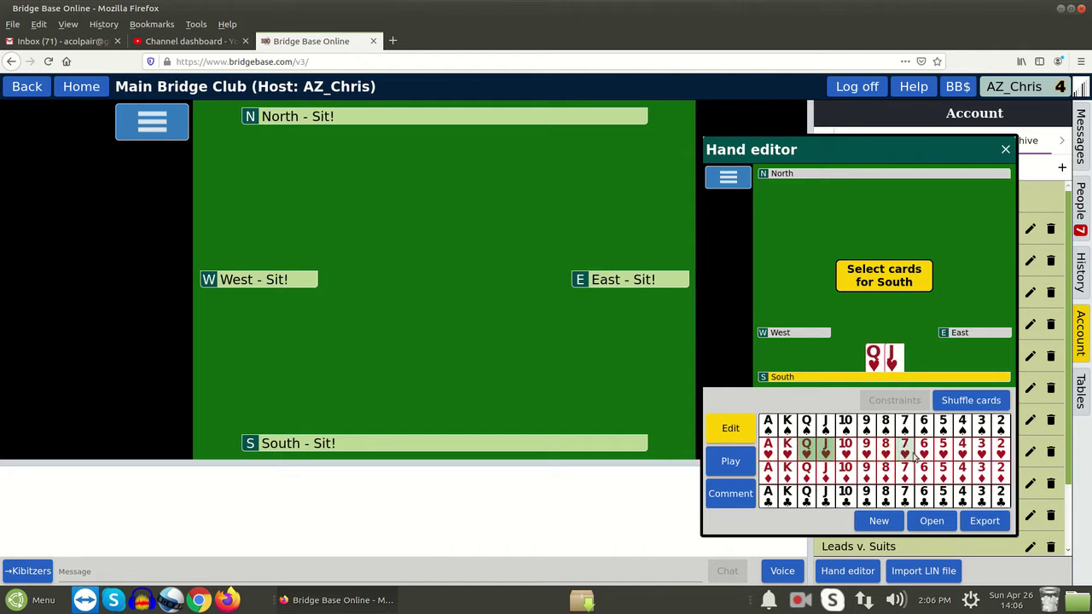
click(942, 453)
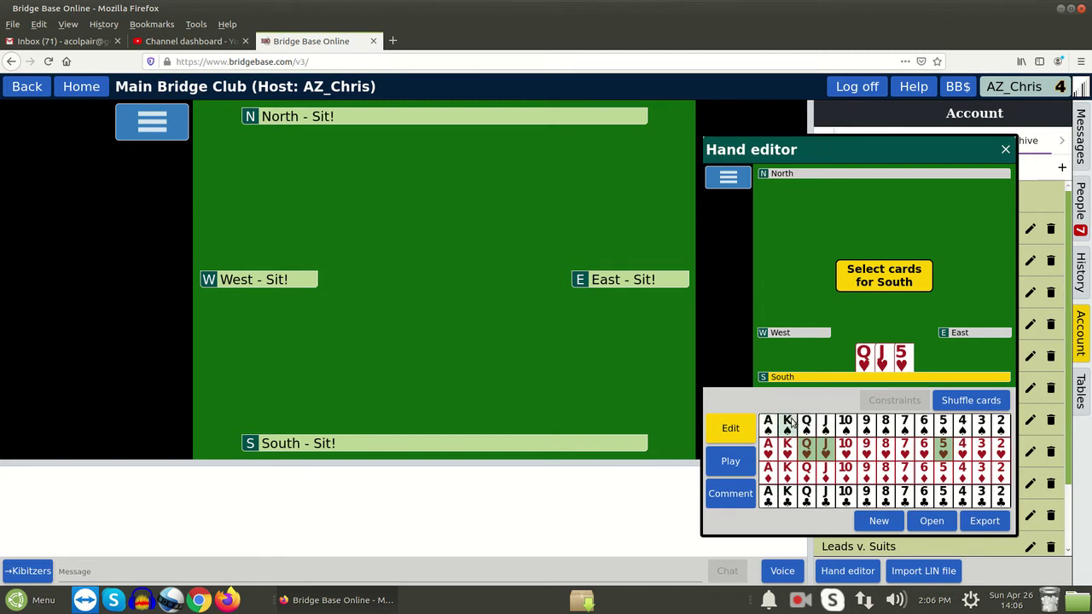
click(807, 429)
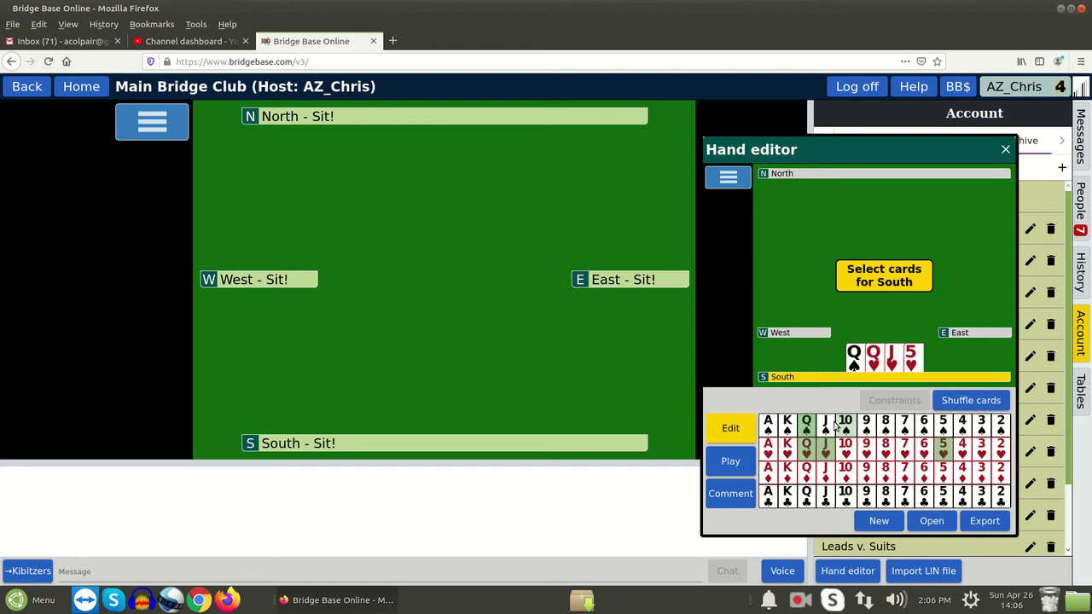
click(846, 427)
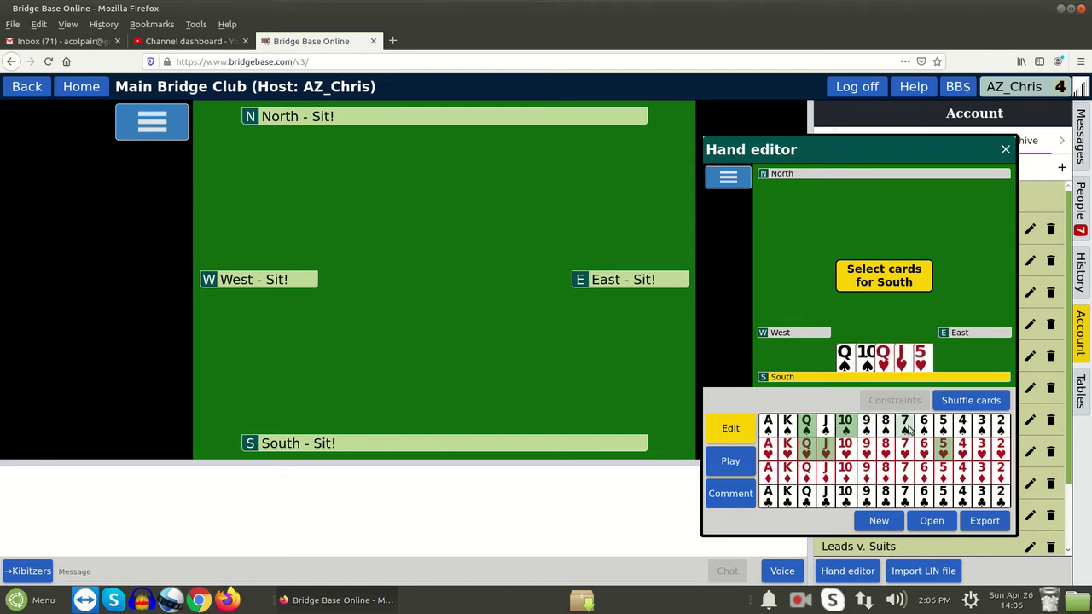
click(905, 427)
click(942, 429)
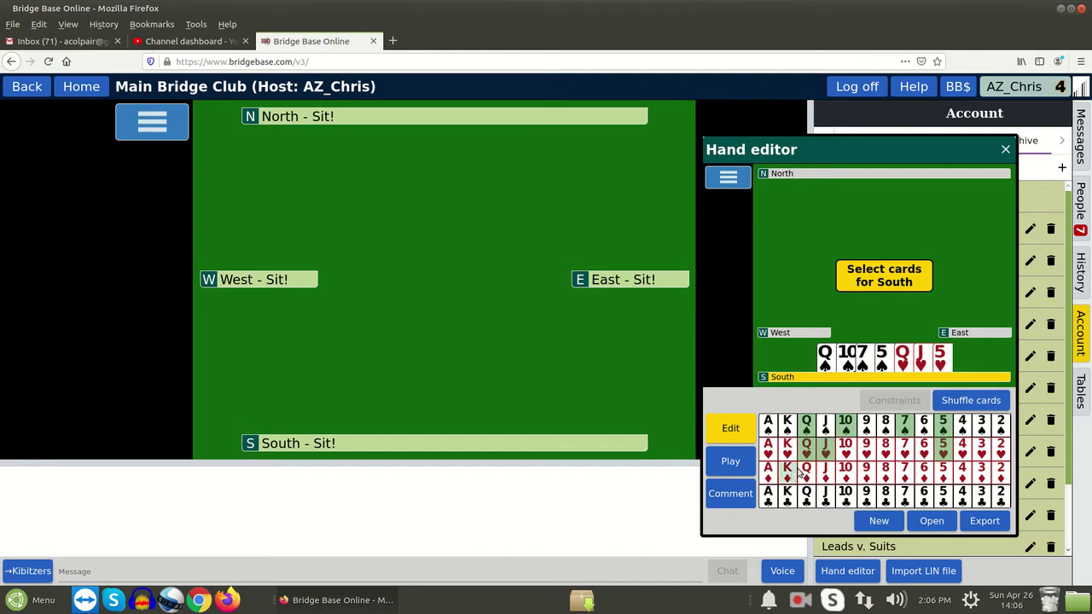
Complete South's hand with diamonds K-Q-7-4 and clubs A-2
click(791, 474)
click(803, 473)
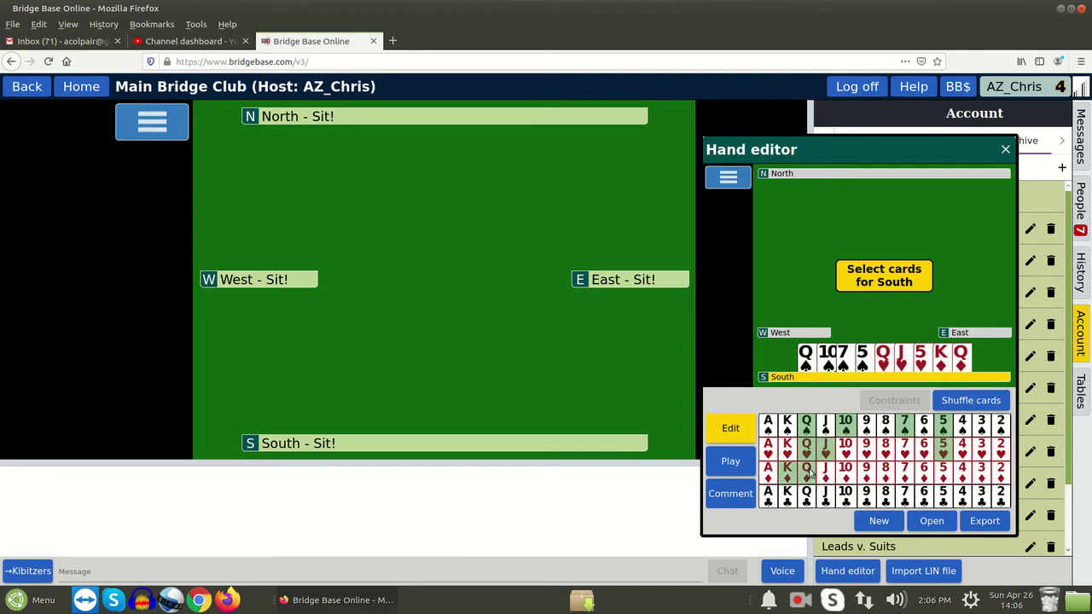
click(904, 470)
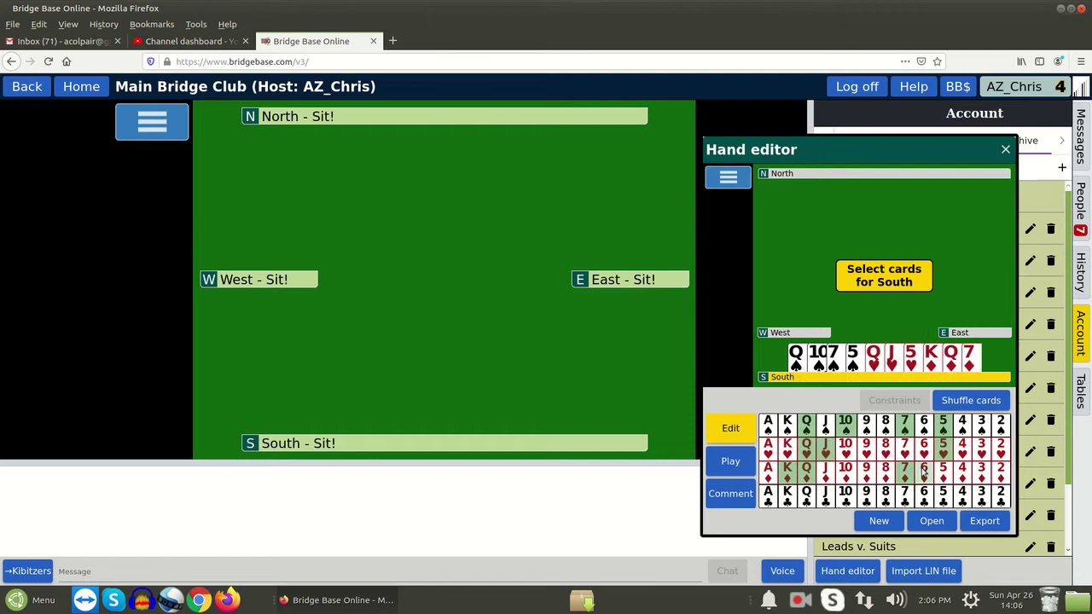
click(961, 471)
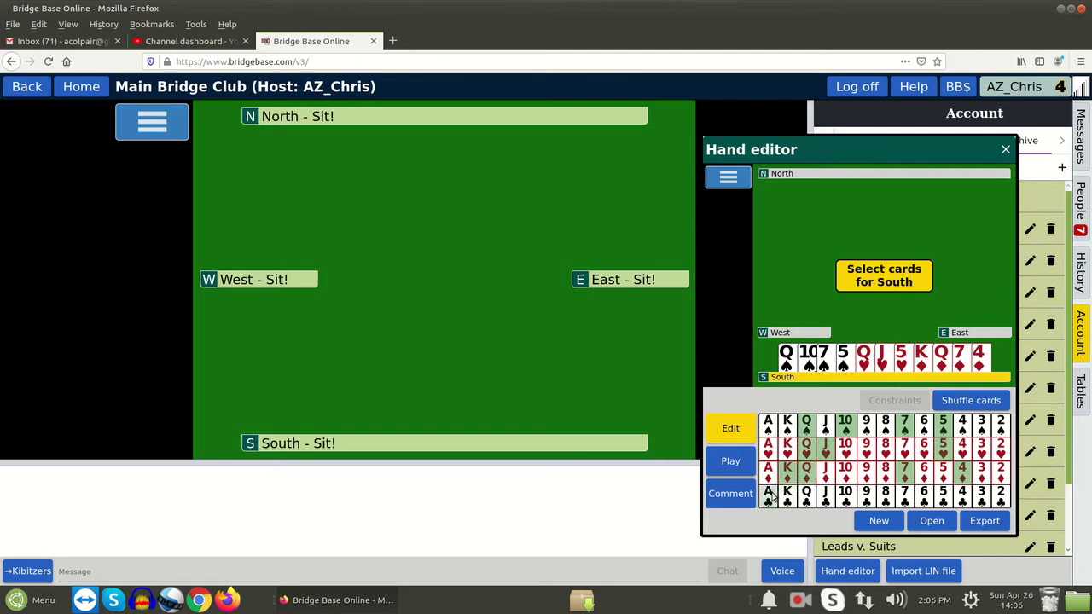
click(770, 497)
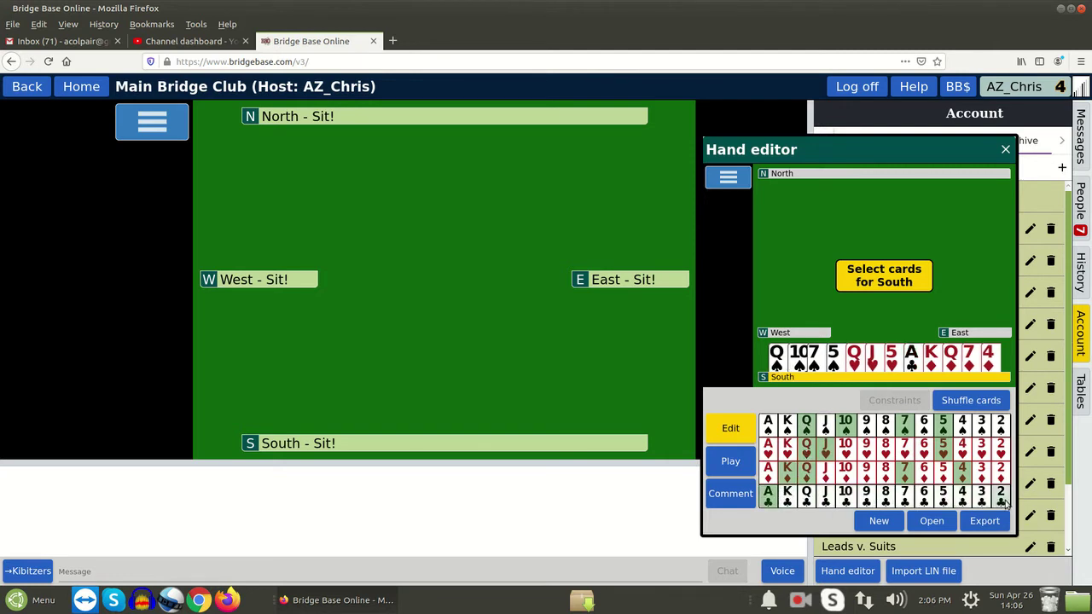
click(1005, 502)
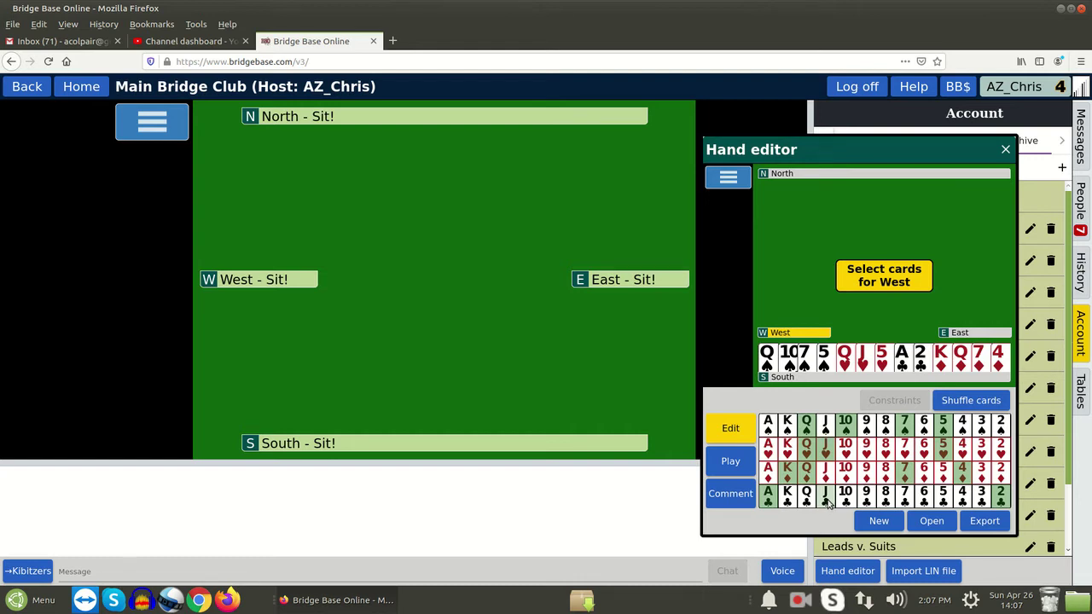
Give West the club J, 10, 8 and 6, and shift the editor left
click(826, 498)
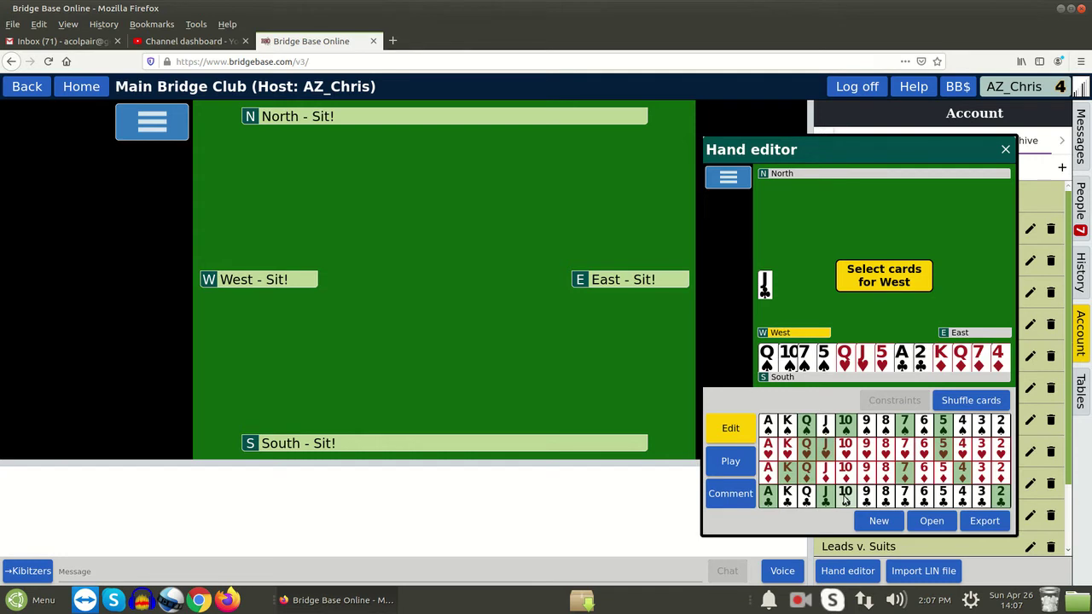
click(845, 498)
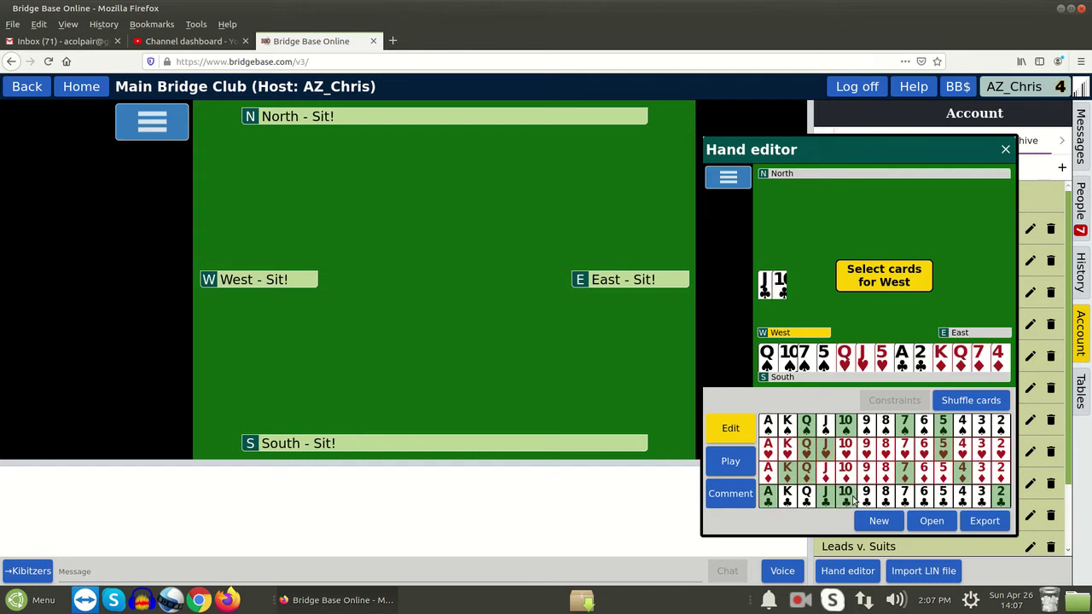
click(924, 500)
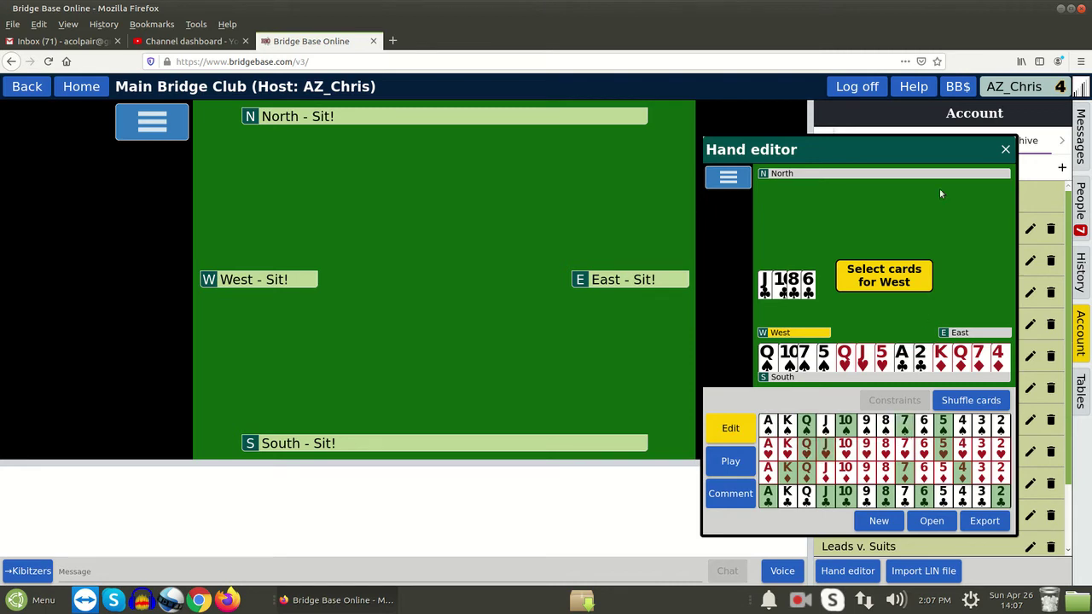
mouse_move(911, 162)
mouse_down()
mouse_move(719, 186)
mouse_move(598, 182)
mouse_up()
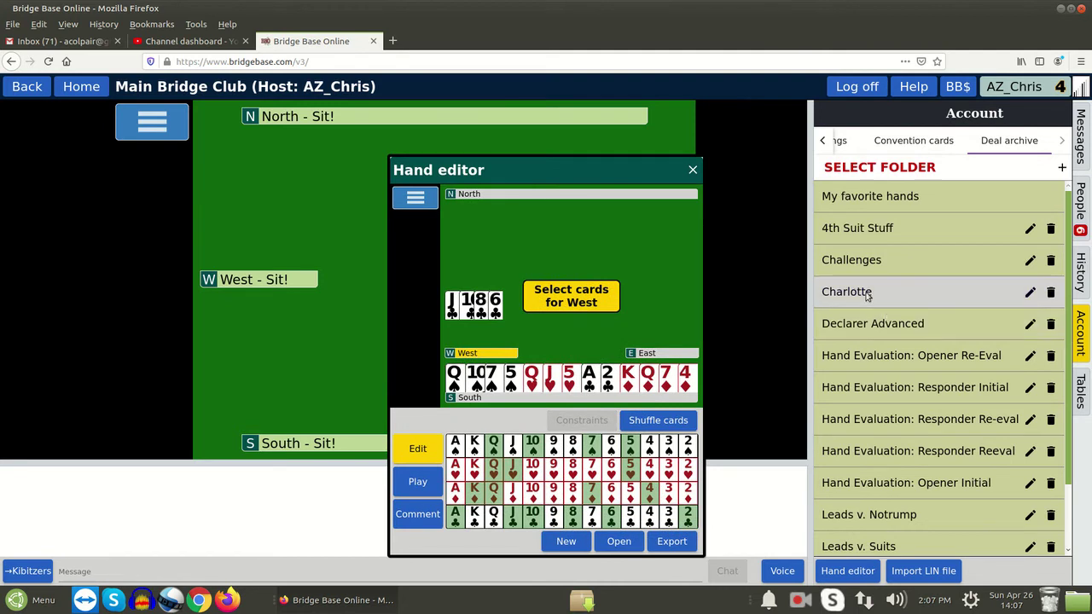
Open a Deal archive folder and load its single saved deal as Board 1
click(973, 294)
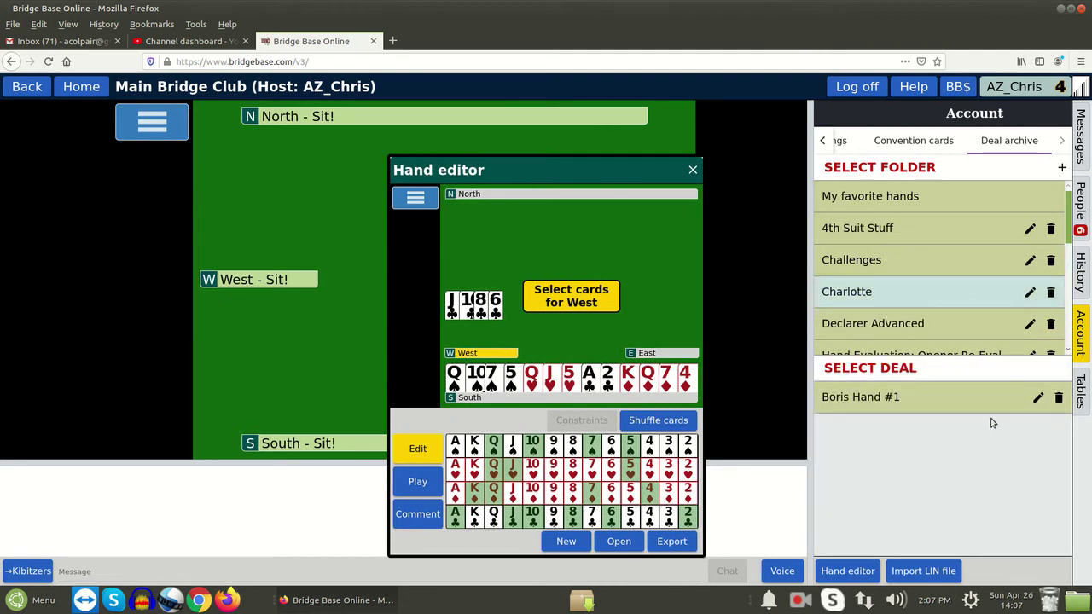
click(935, 402)
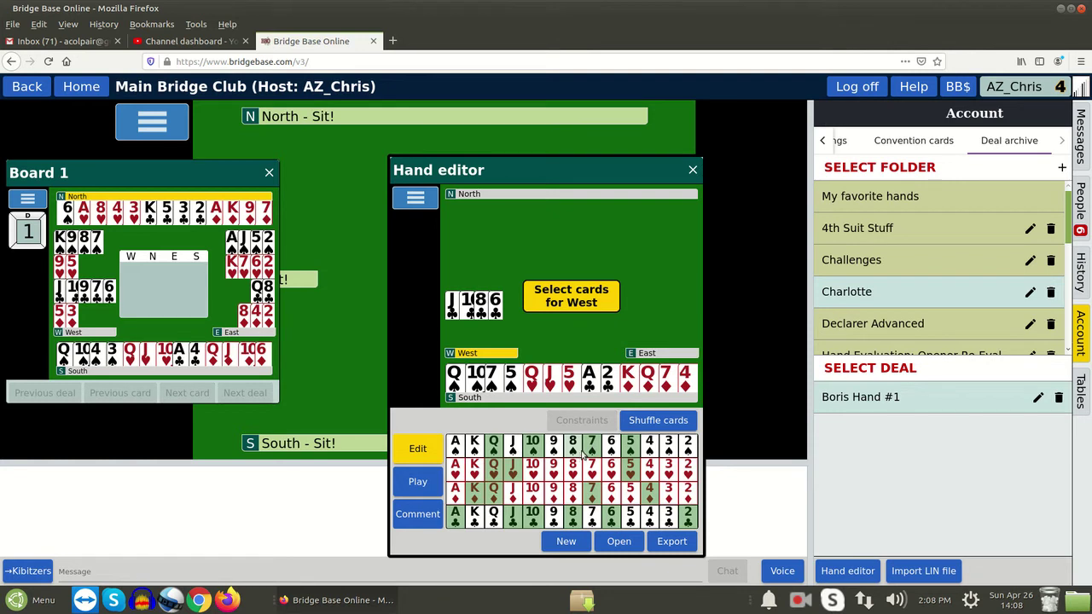
Replace West's club 8 with the club 9 and add the club 7
click(568, 519)
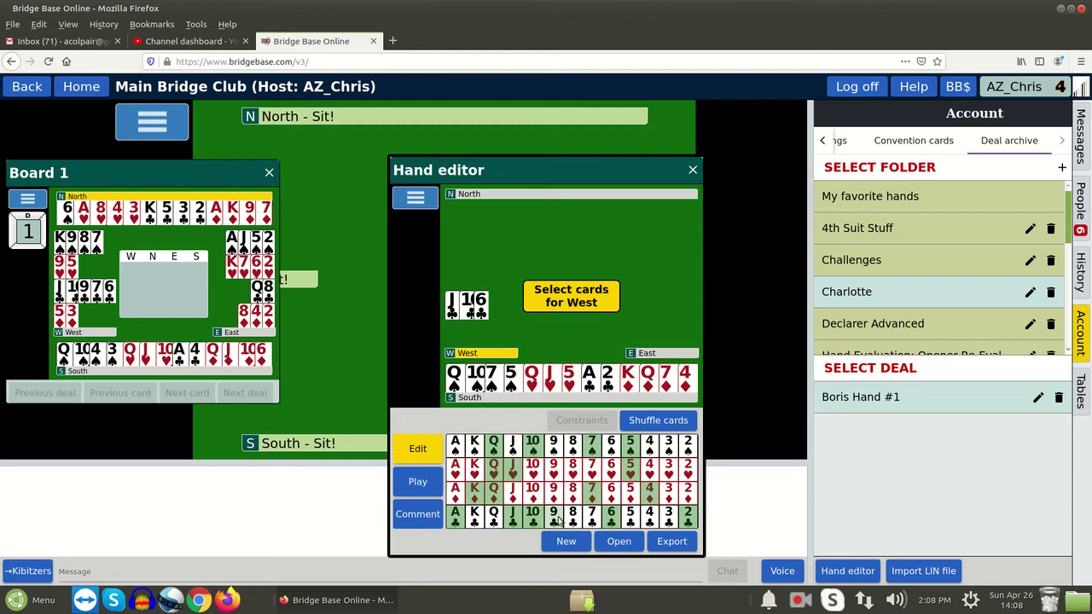
click(554, 518)
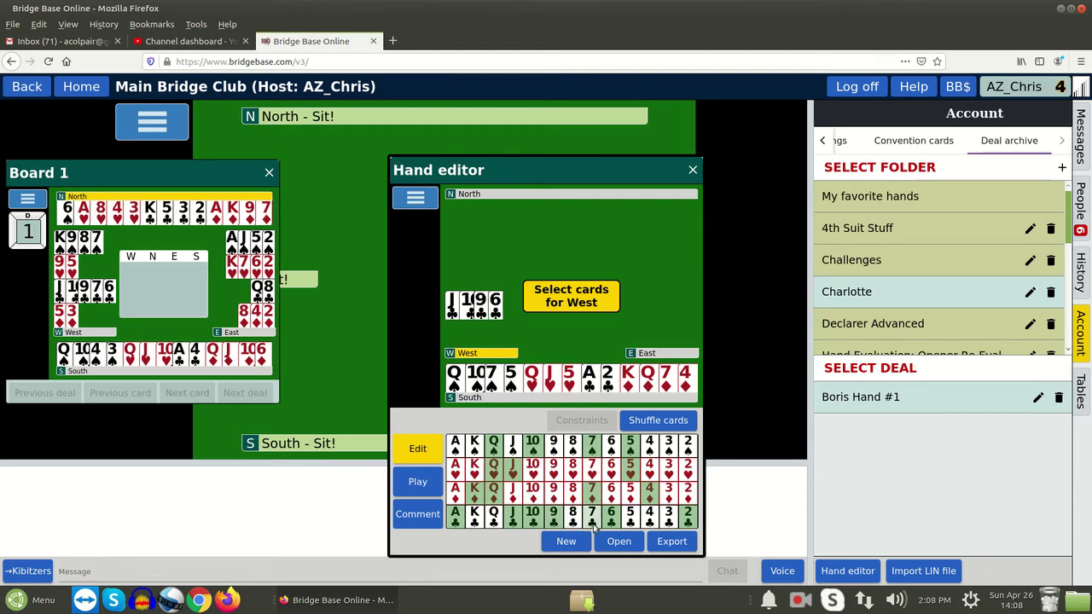
click(593, 522)
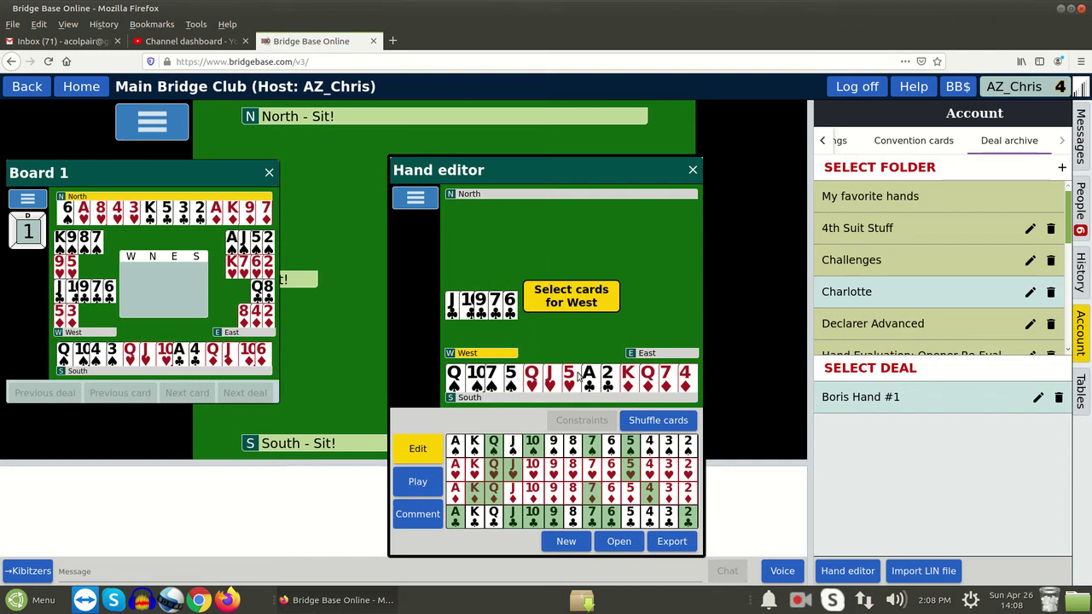
Give North the spade king, 9 and 8, and finish West with the spade 7
click(612, 443)
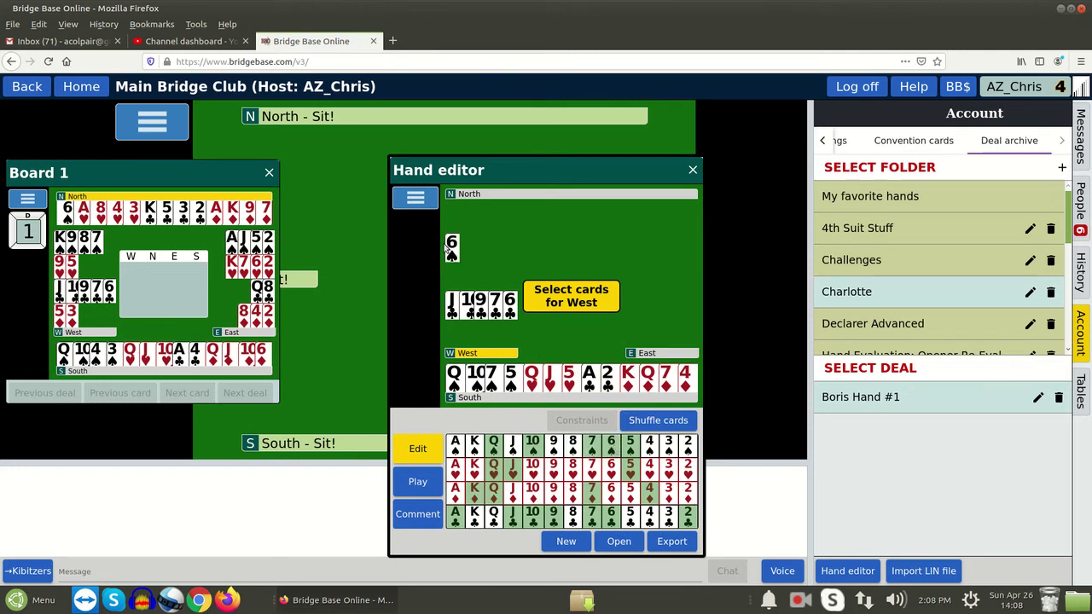
click(613, 449)
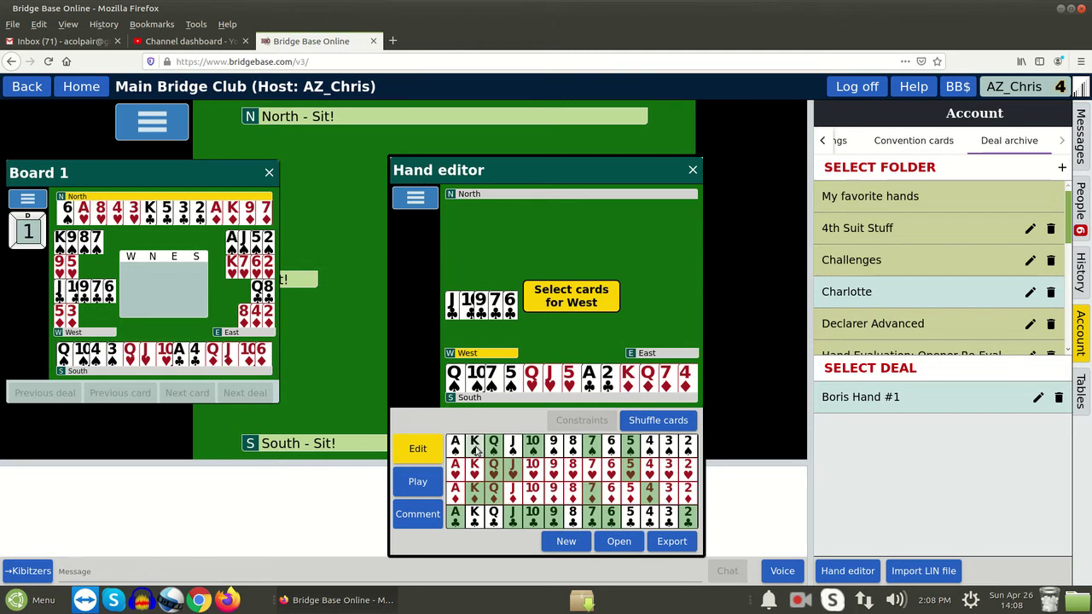
click(477, 451)
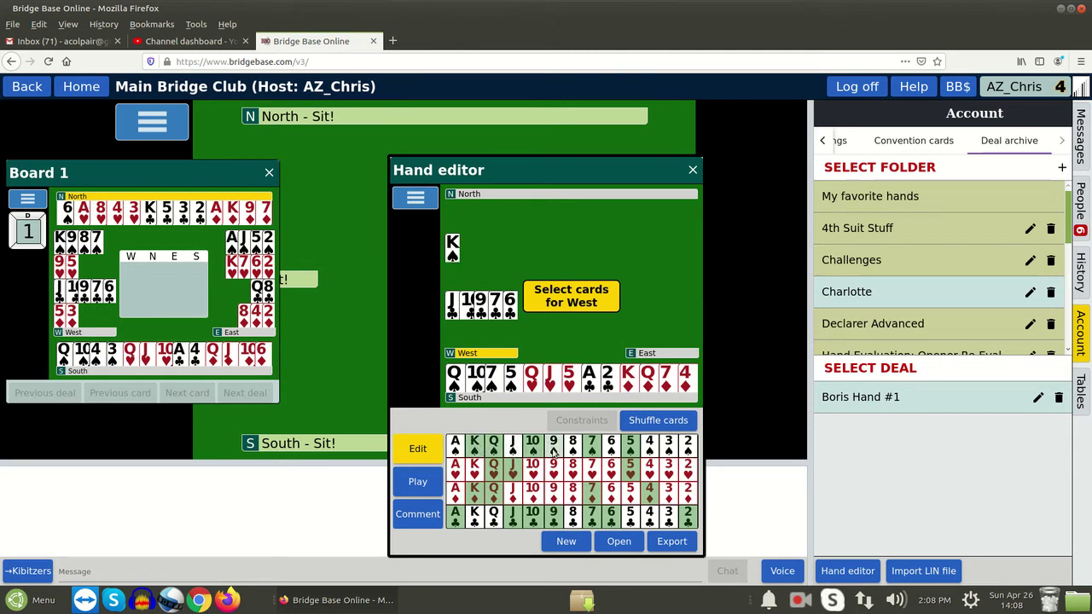
click(555, 452)
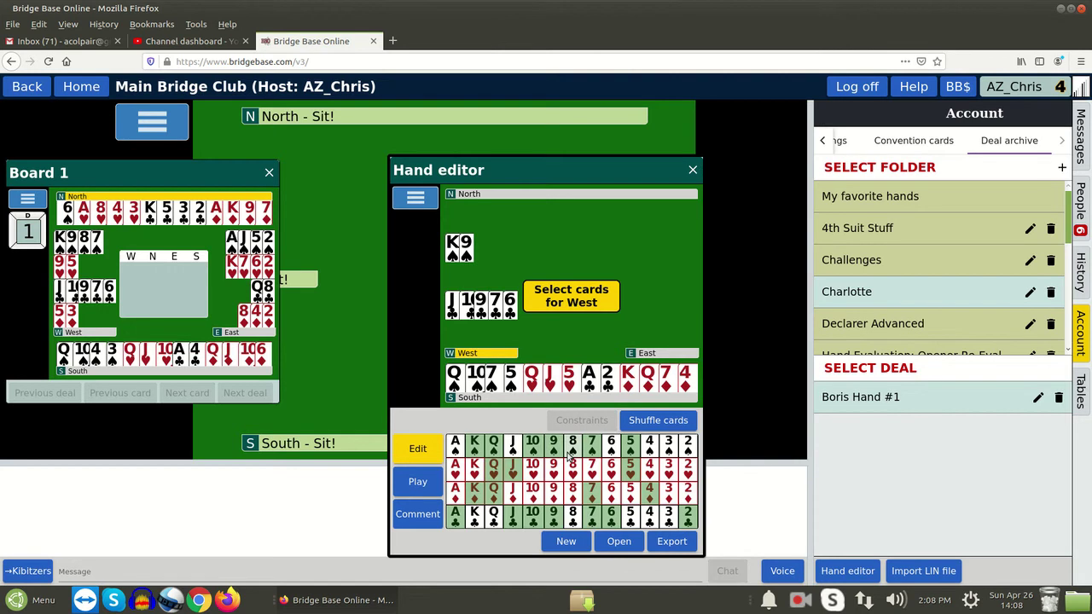
click(571, 453)
click(594, 451)
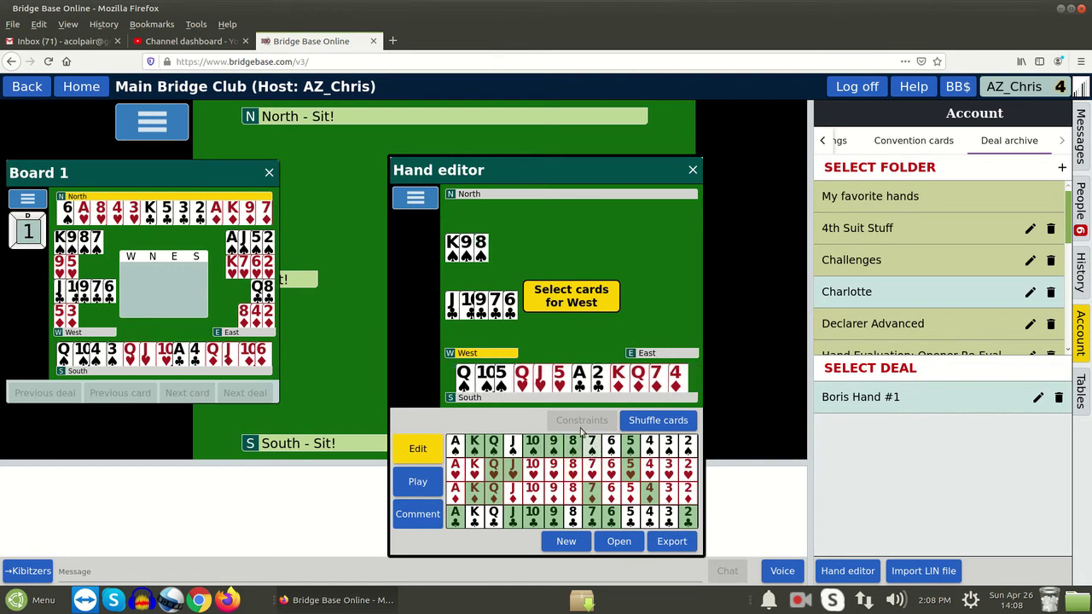
click(589, 442)
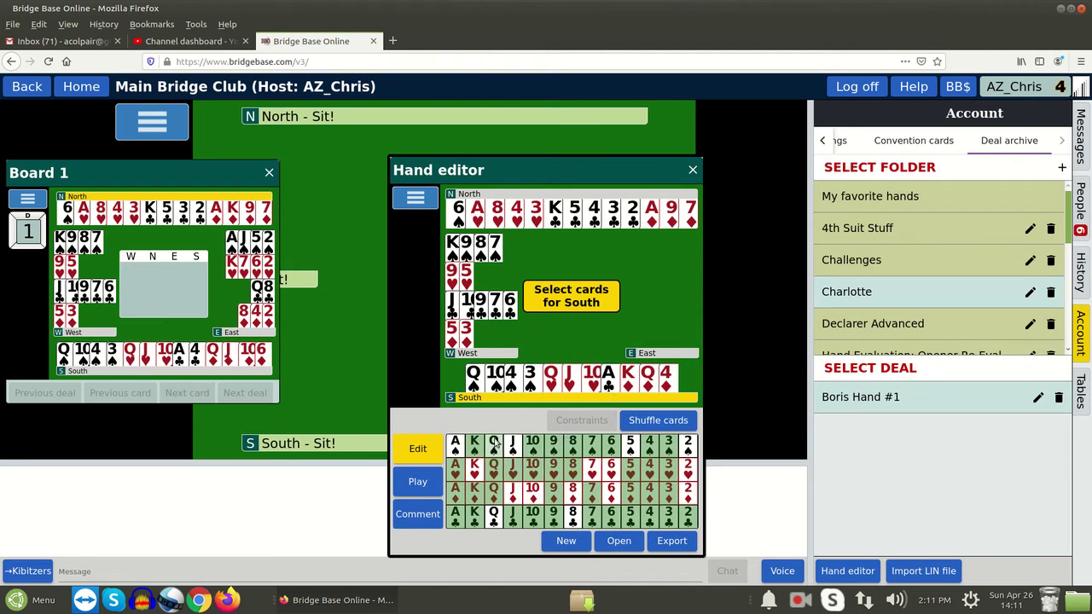
Rework South to ♦QJ106 and ♣A4, moving the club 4 over from North
click(476, 492)
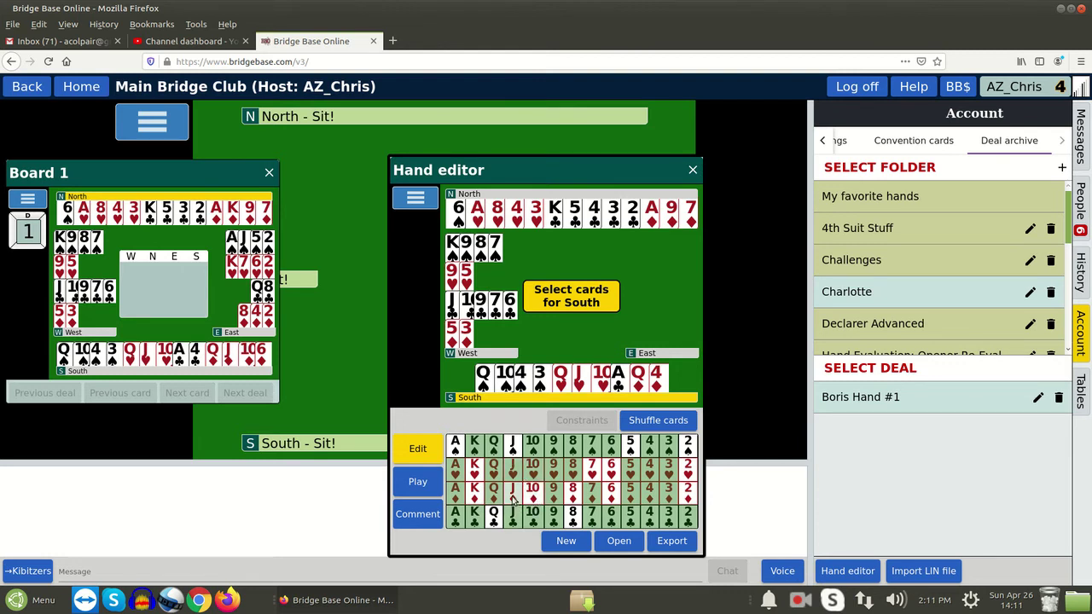
click(513, 493)
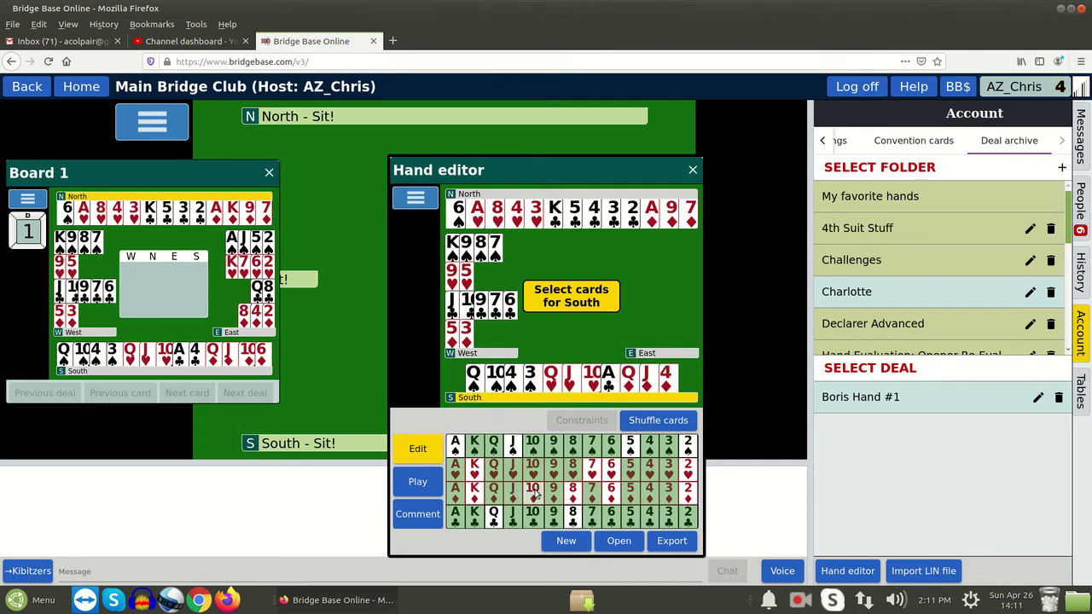
click(533, 494)
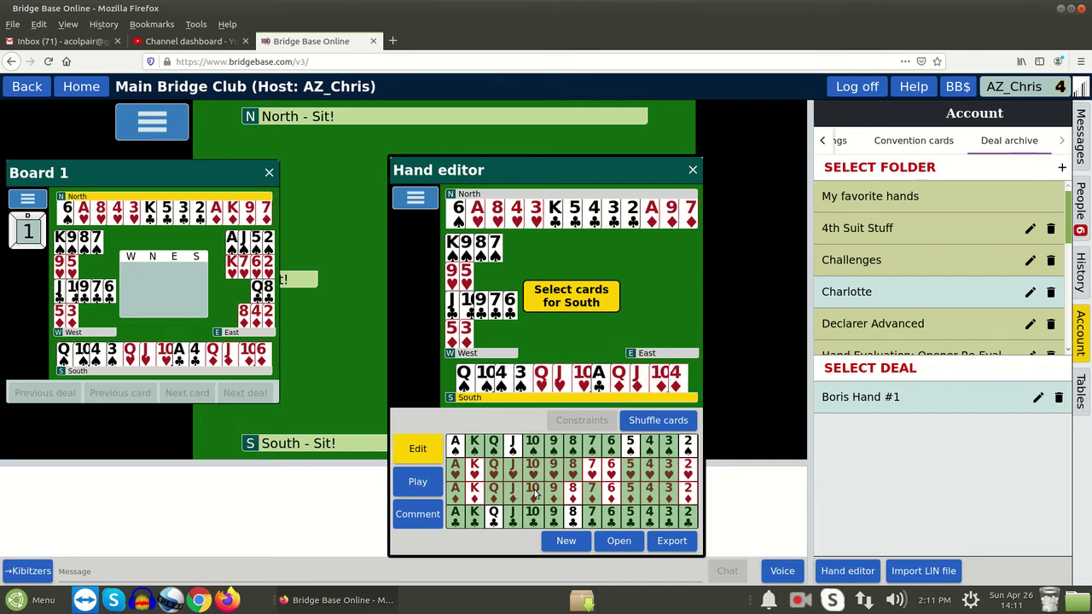
click(616, 497)
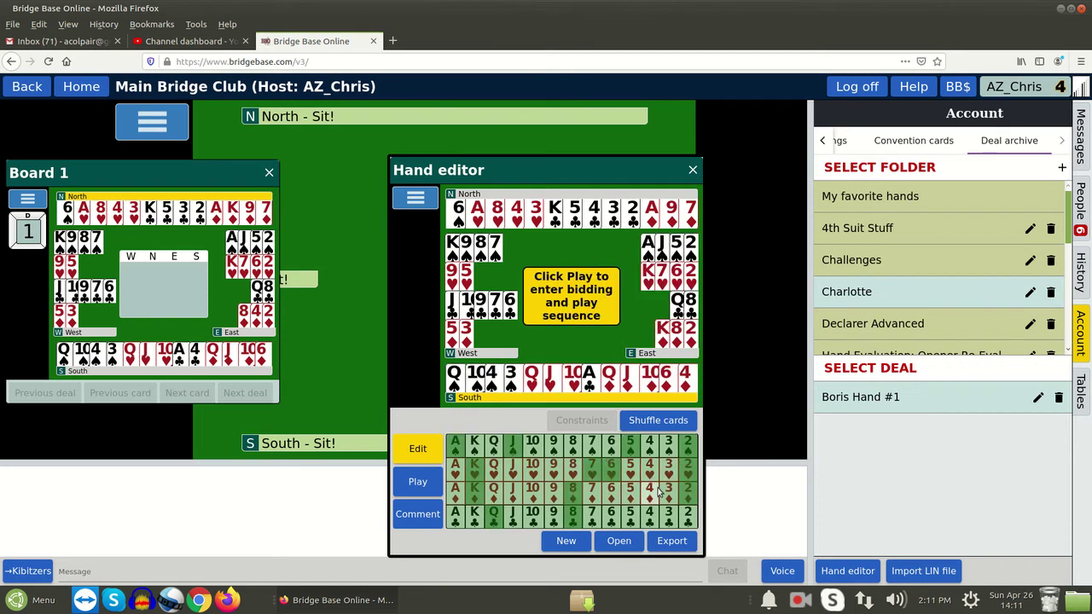
click(653, 493)
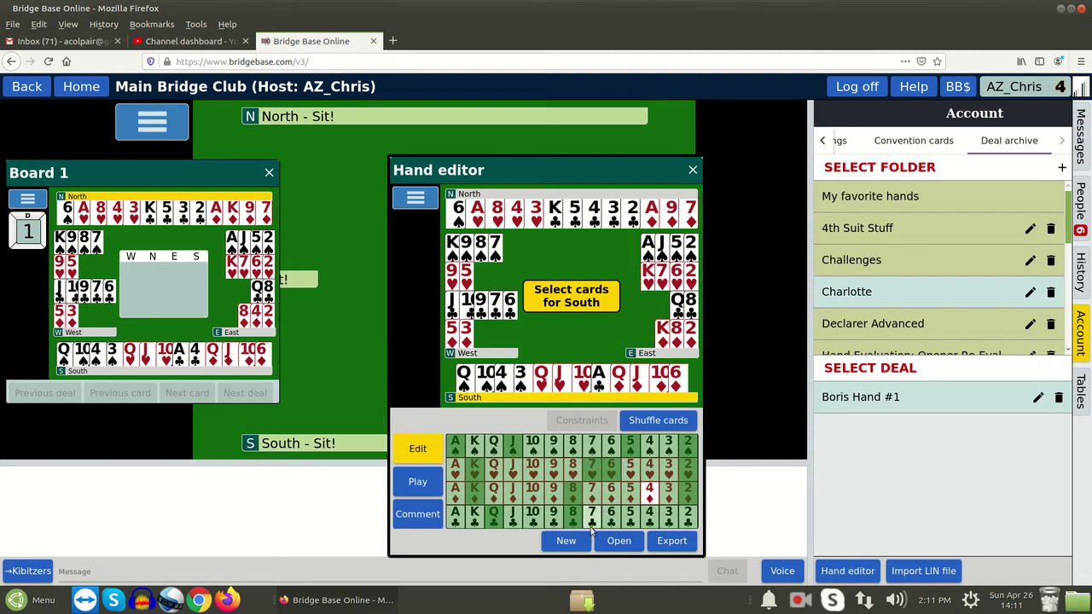
click(647, 516)
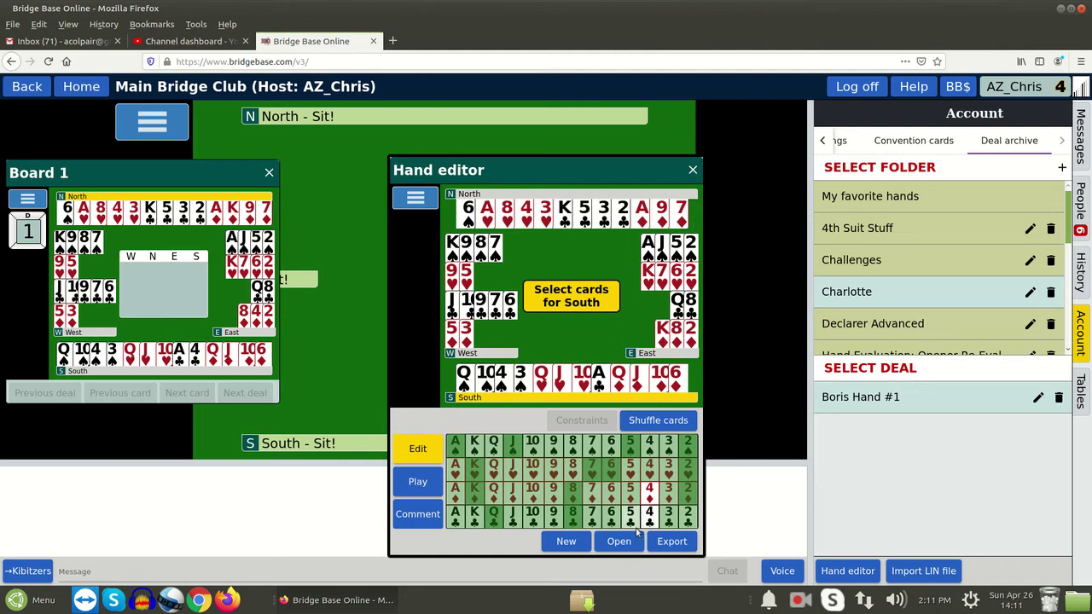
click(651, 512)
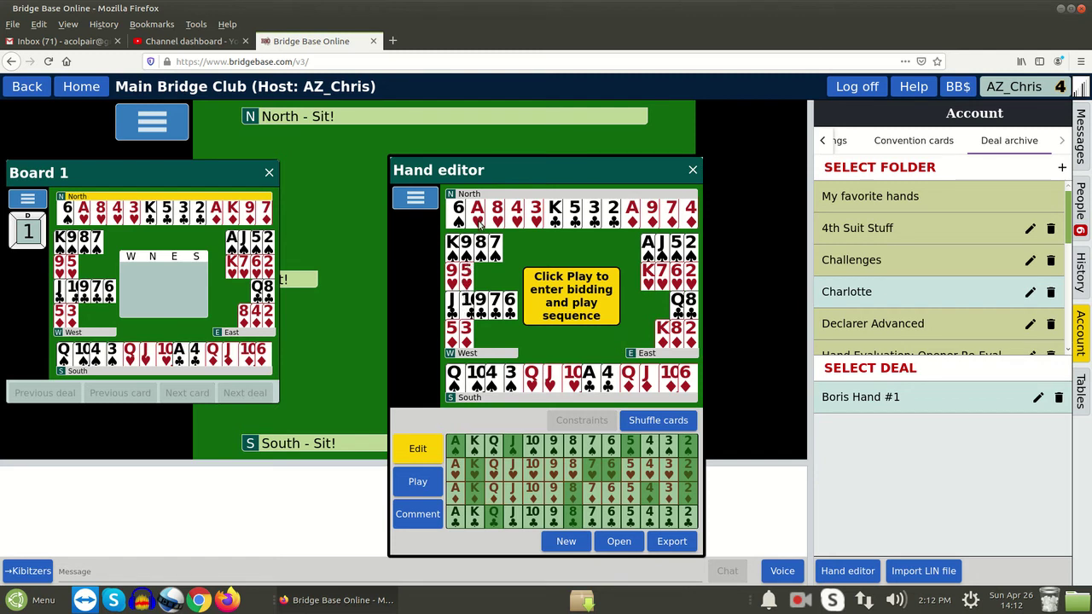
Export the deal with Save deal as into the My favorite hands folder
click(671, 541)
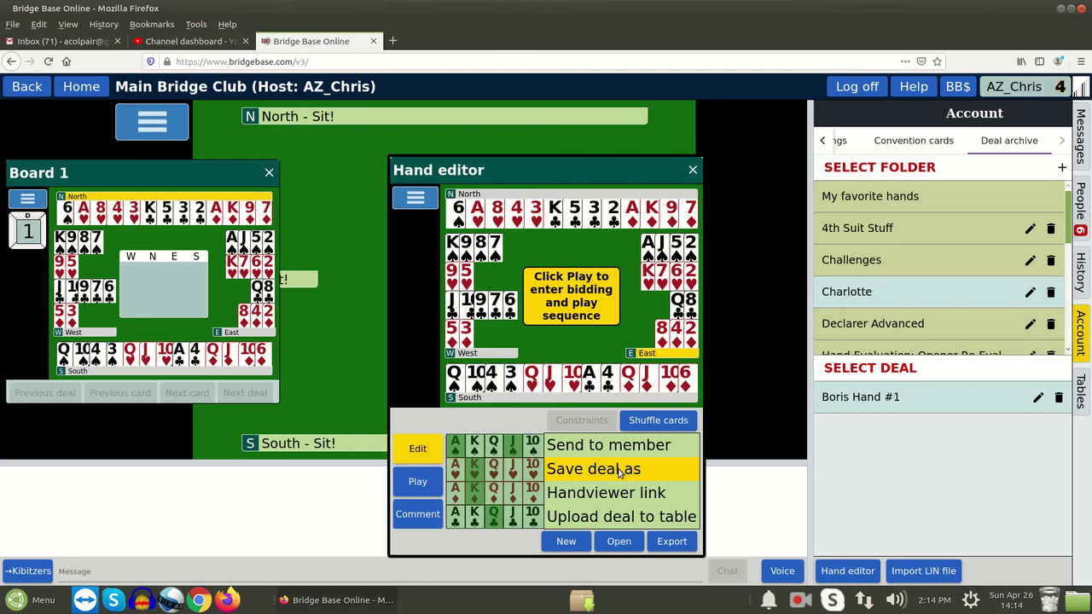
click(621, 471)
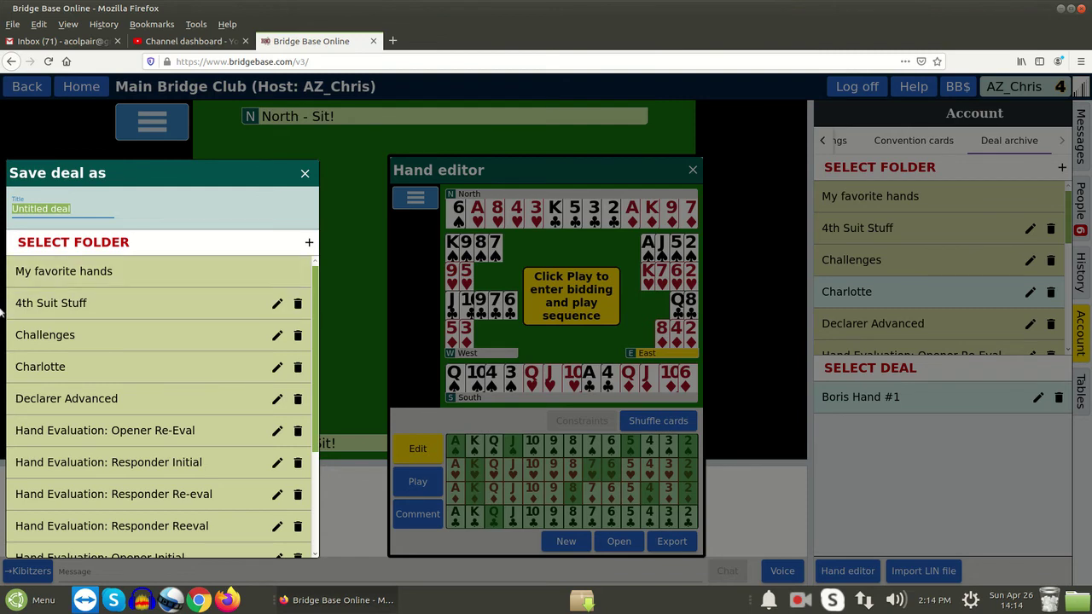
click(86, 278)
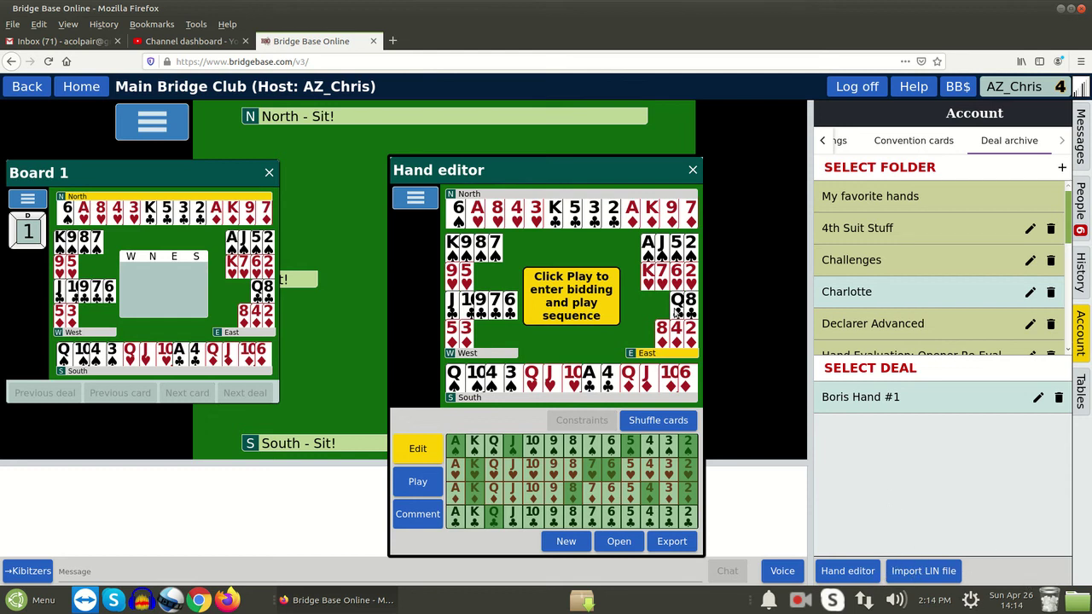
Close the Hand editor and Board 1 windows, then make the table deal from saved deals in My favorite hands
click(694, 171)
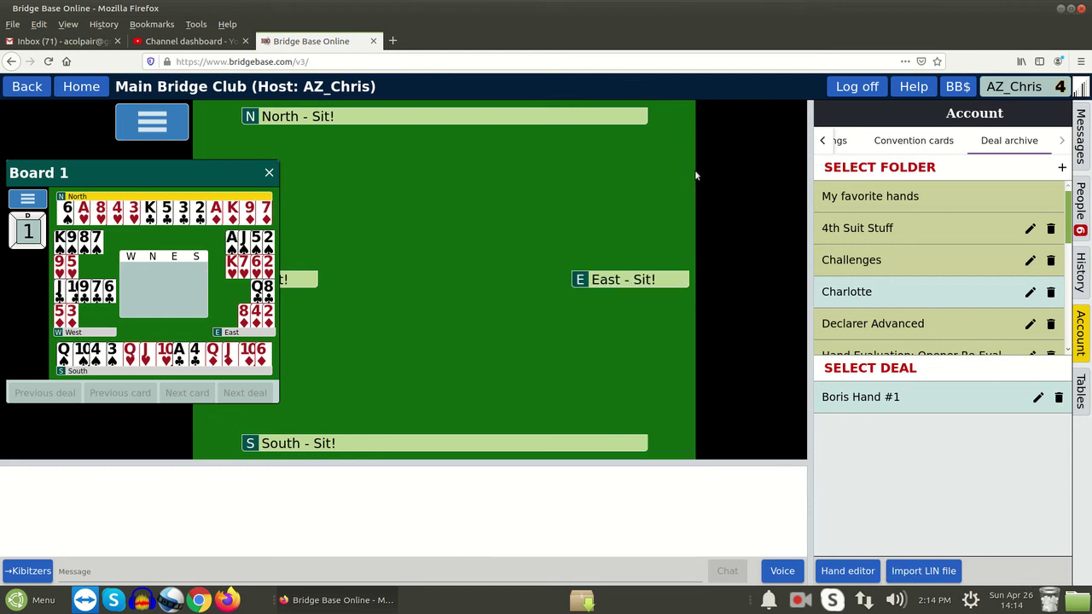
click(269, 173)
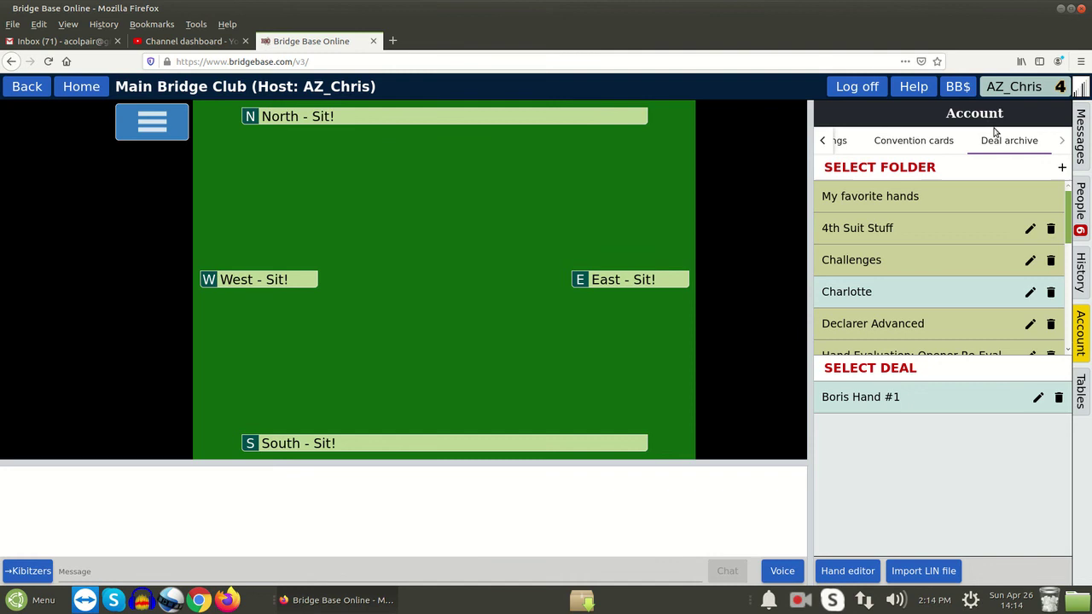
click(147, 123)
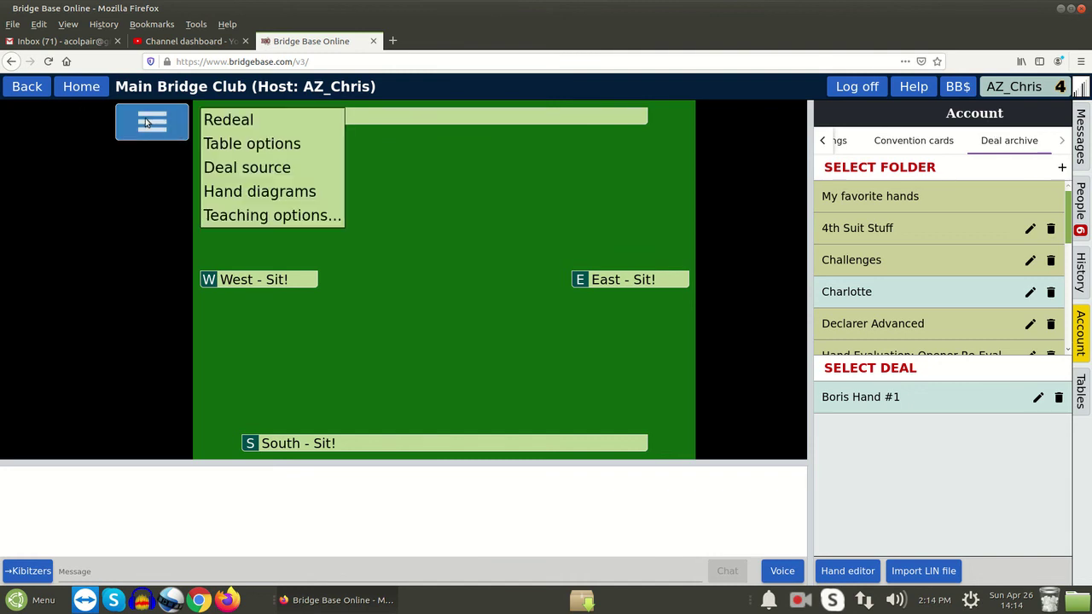
click(260, 170)
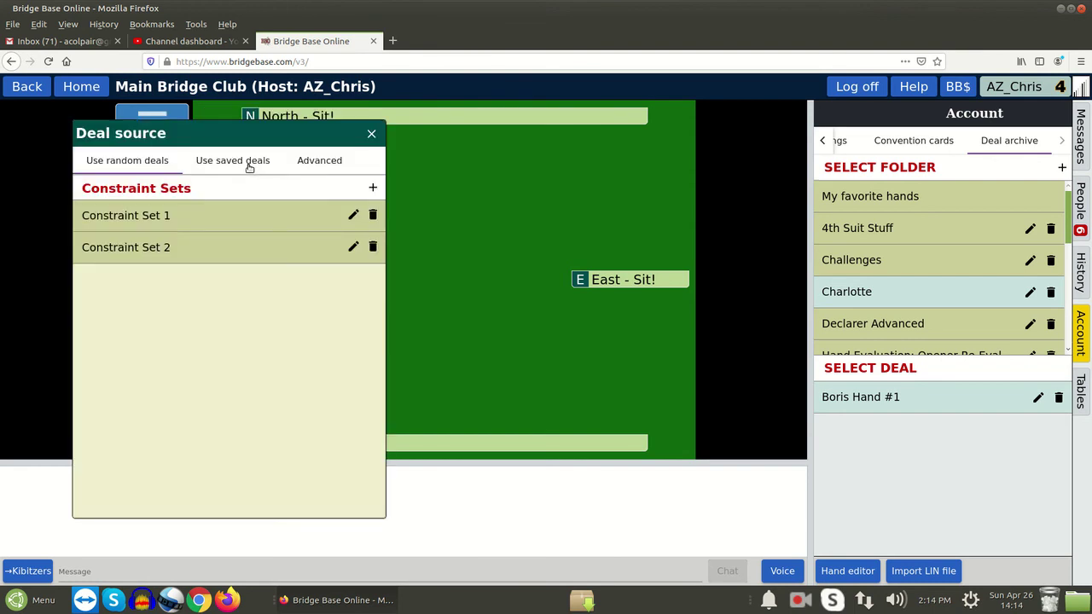
click(248, 167)
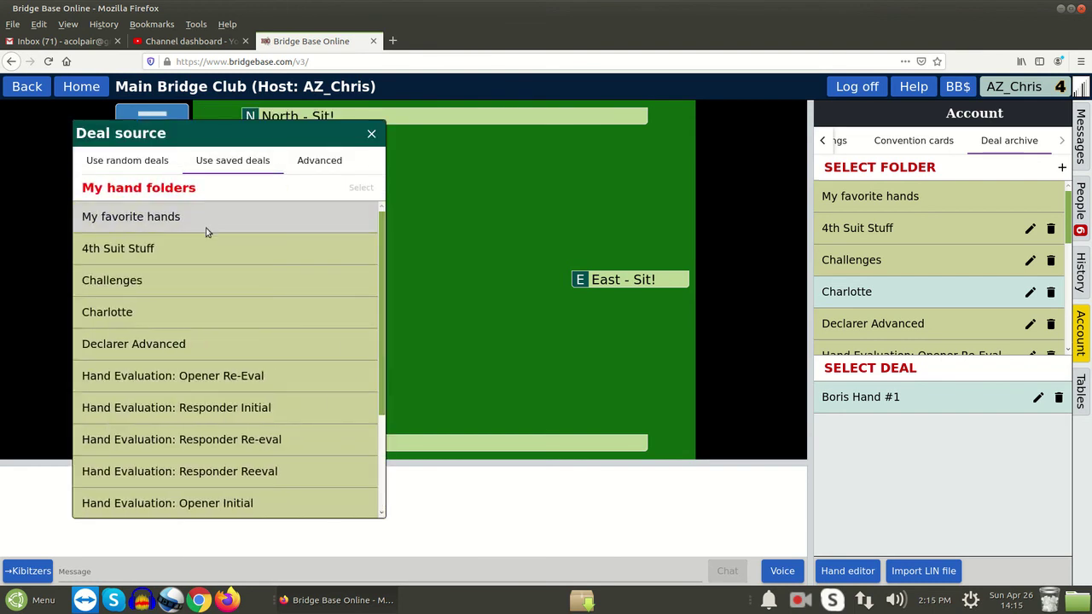
click(166, 222)
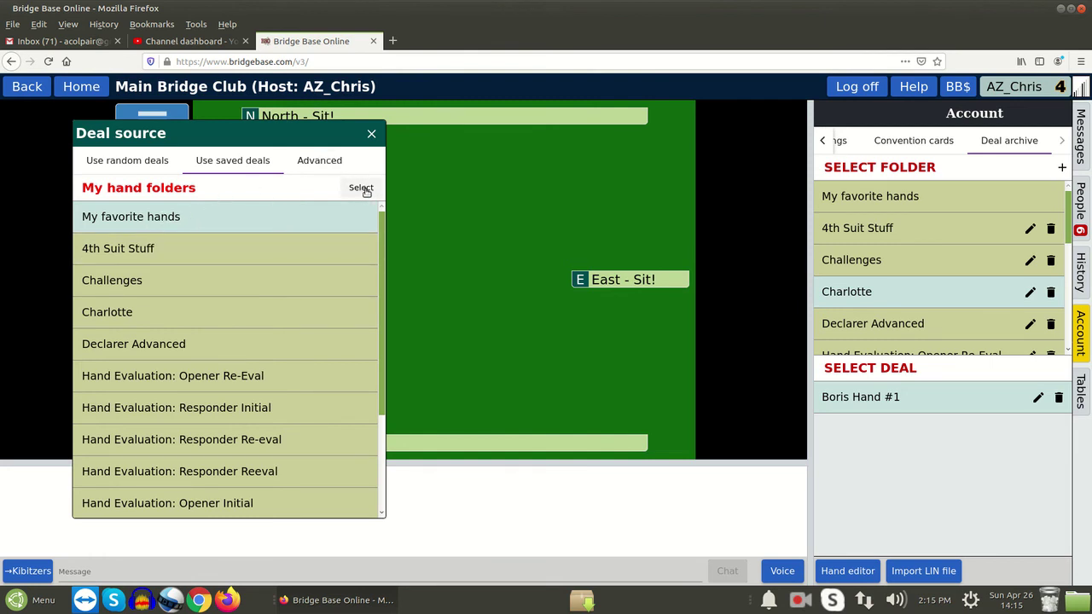
click(363, 187)
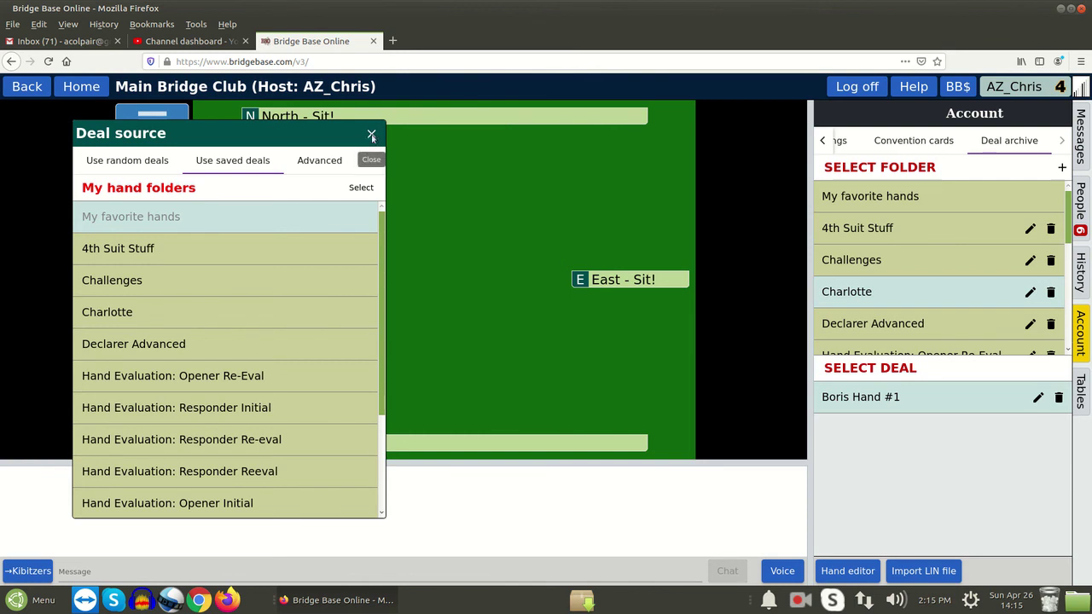
click(373, 134)
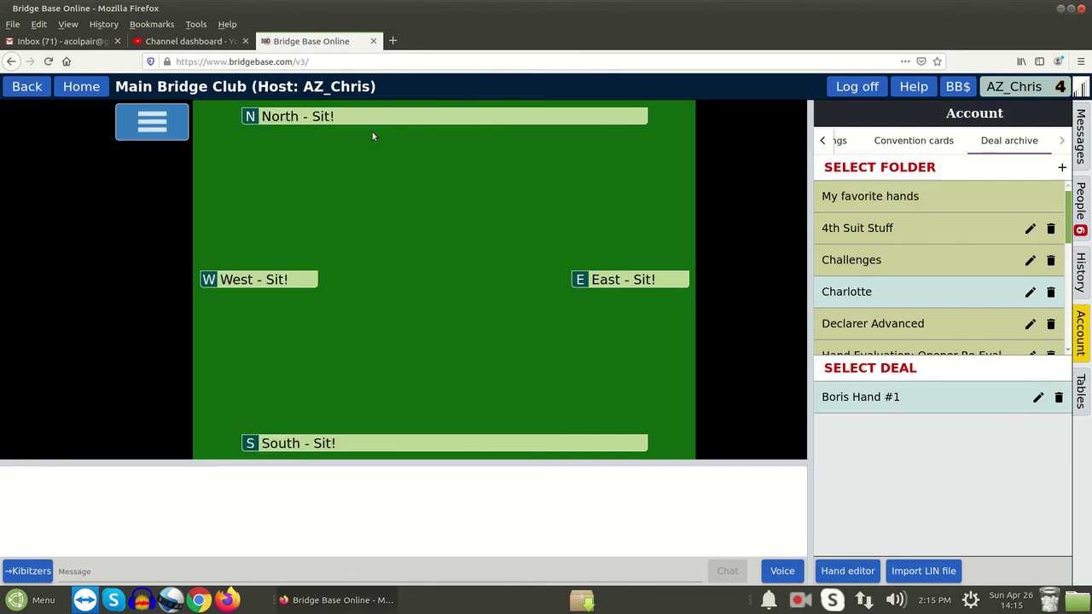
Redeal the teaching table so Board 1 comes from the saved custom deal
click(164, 127)
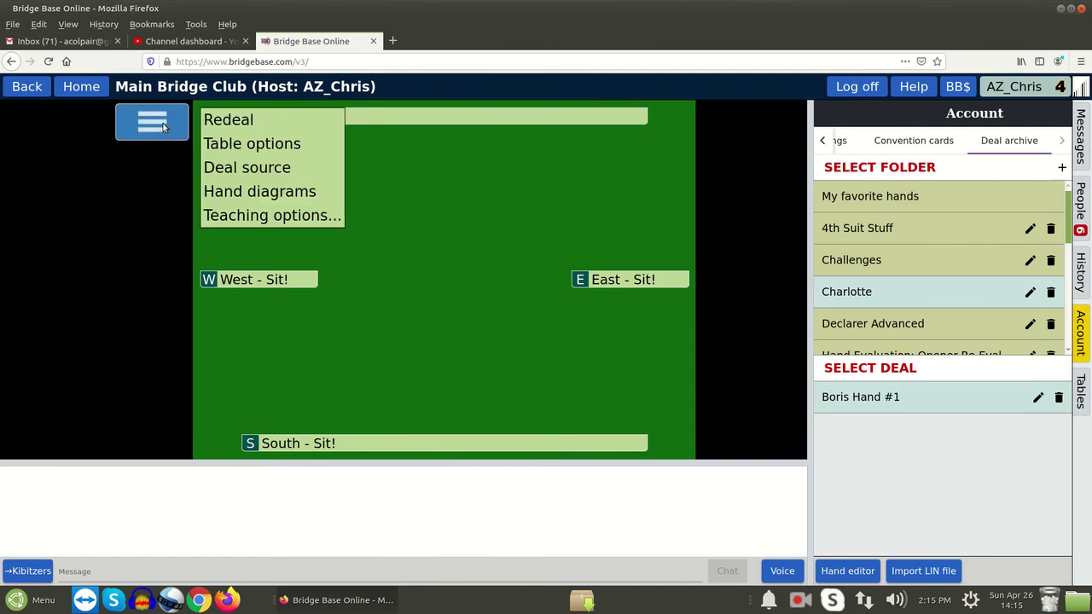
click(257, 125)
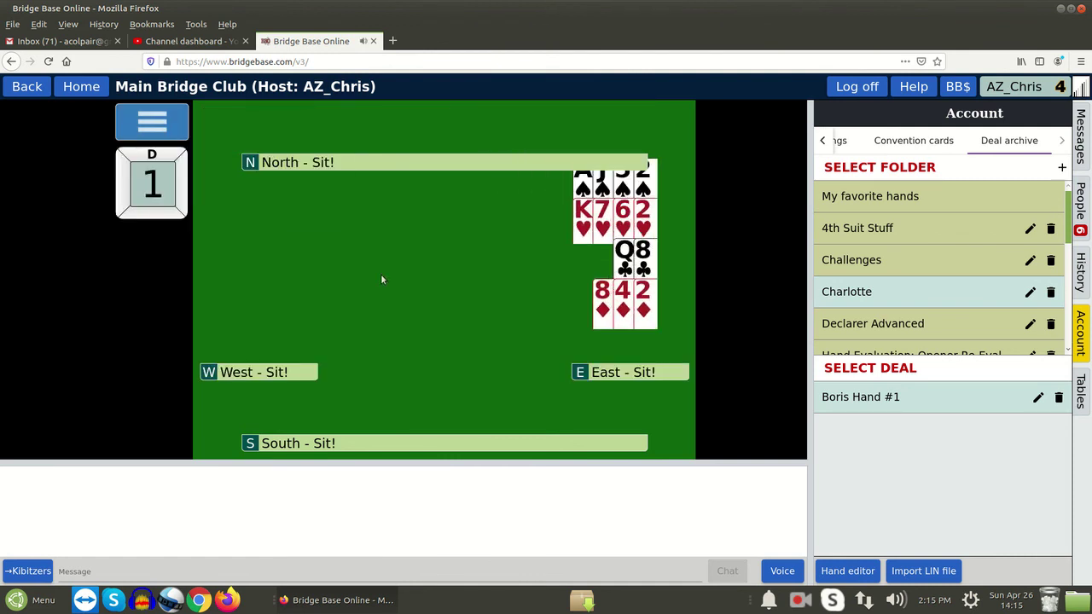